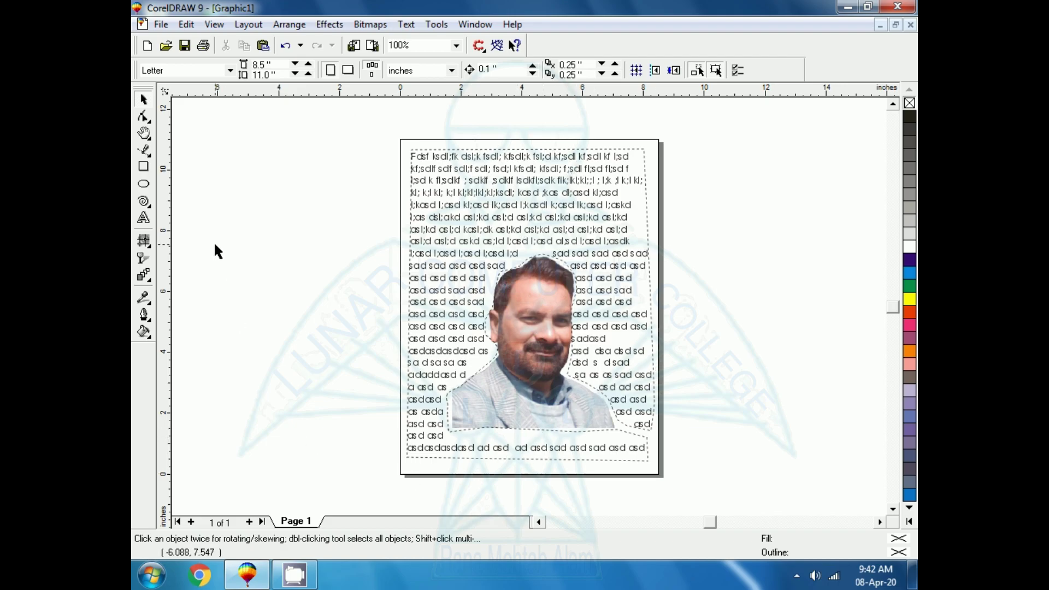
Examine the finished text-wrap page in the print preview, then close the preview and the Print dialog without printing
{"action": "left_click", "coordinate": [203, 45]}
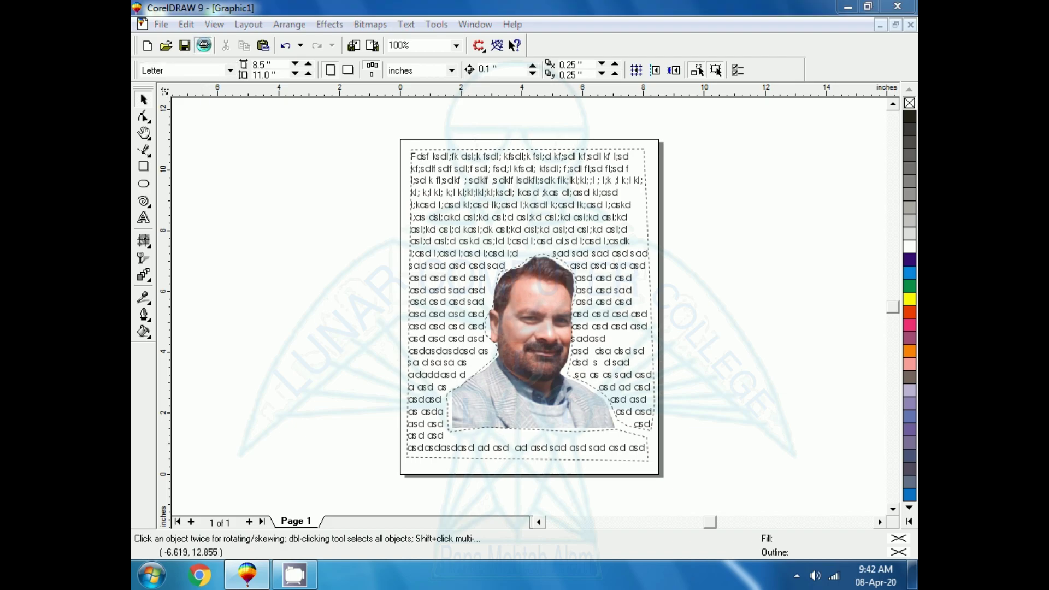
{"action": "left_click", "coordinate": [375, 427]}
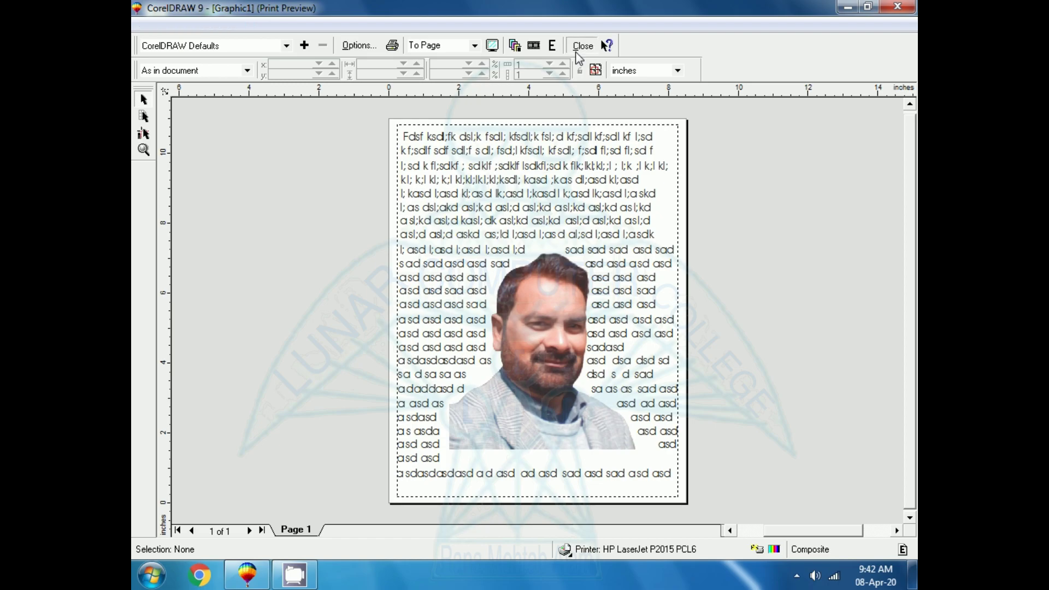
{"action": "left_click", "coordinate": [577, 48]}
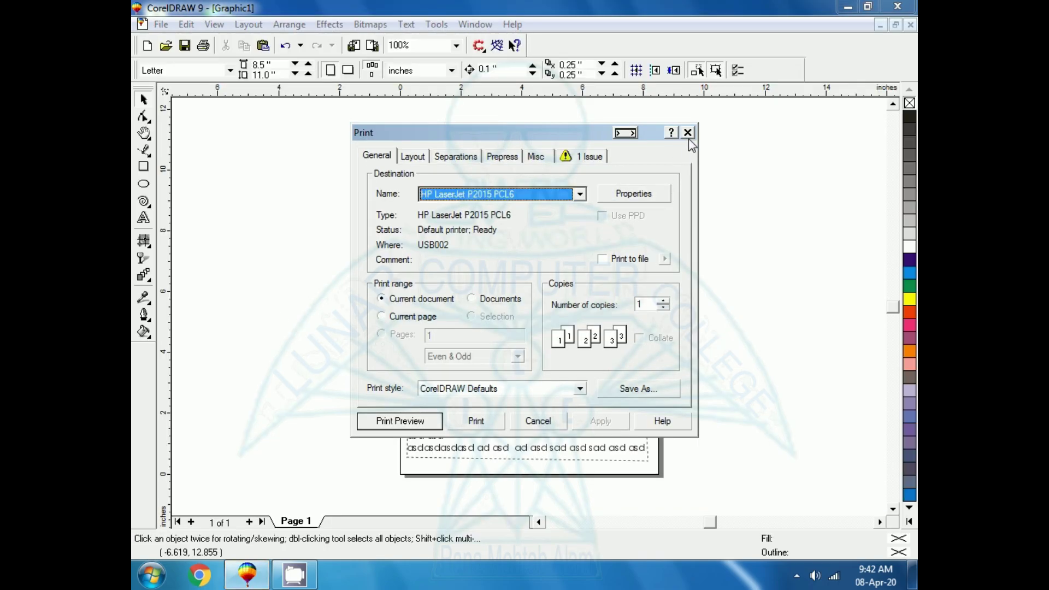
{"action": "left_click", "coordinate": [688, 135]}
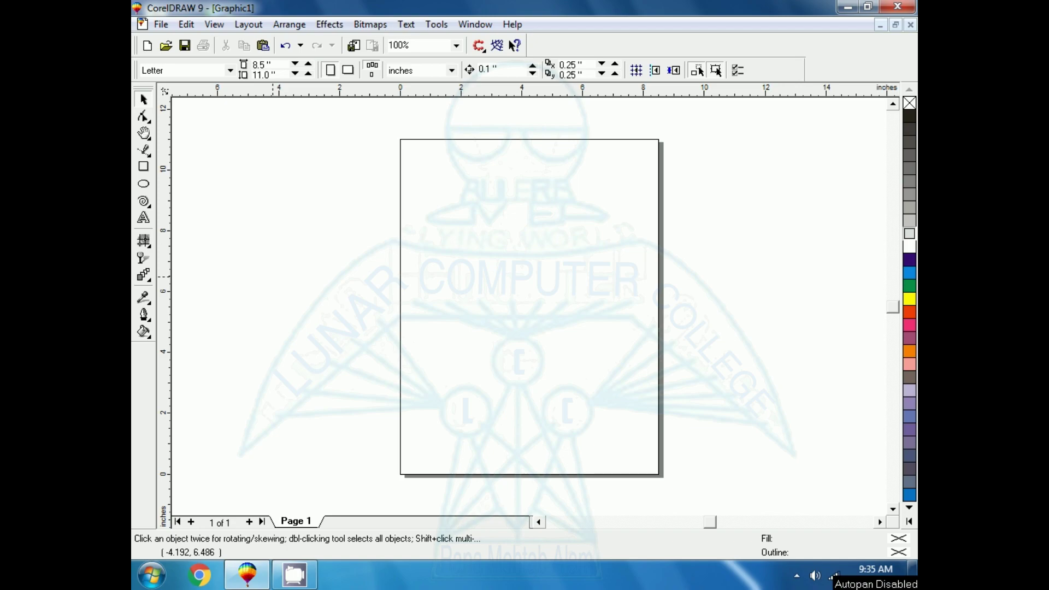
Paste the cut-out portrait onto the blank page, shift it slightly toward the page's centre line and deselect it
{"action": "key", "text": "ctrl+v"}
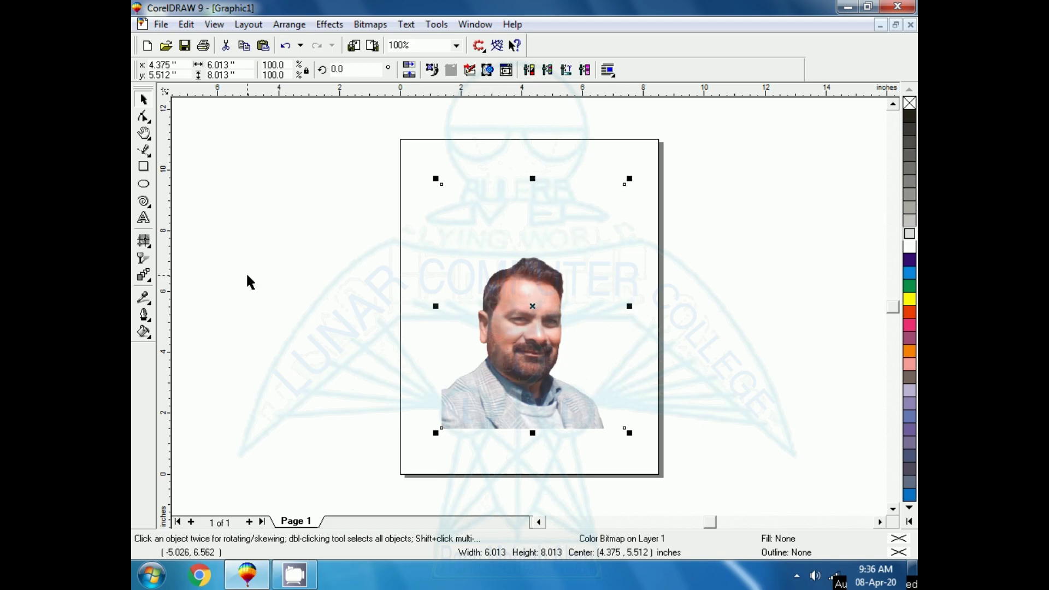
{"action": "left_click", "coordinate": [225, 198]}
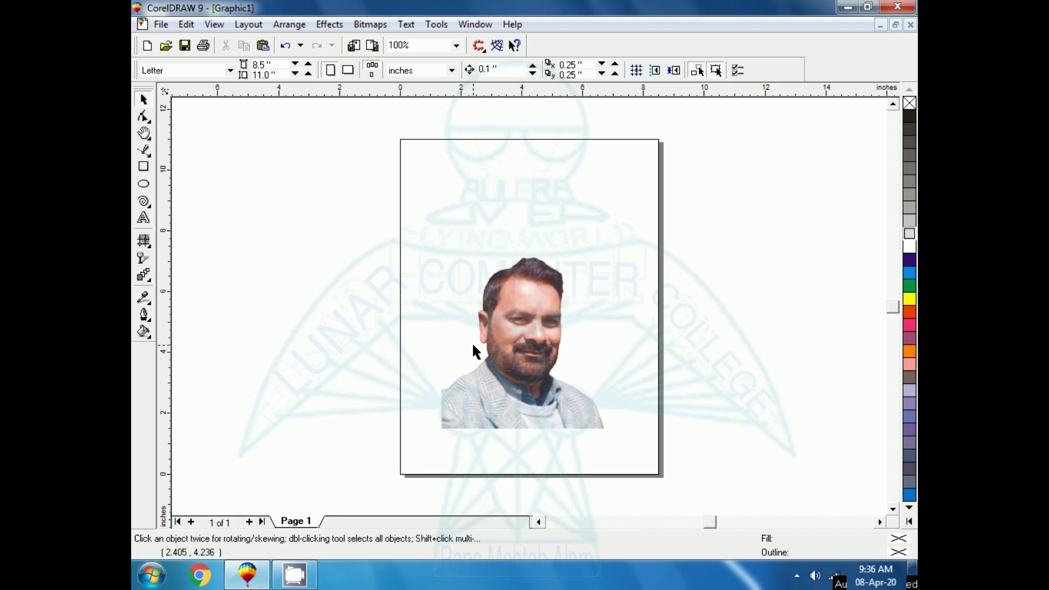
{"action": "left_click_drag", "start_coordinate": [510, 344], "coordinate": [522, 343]}
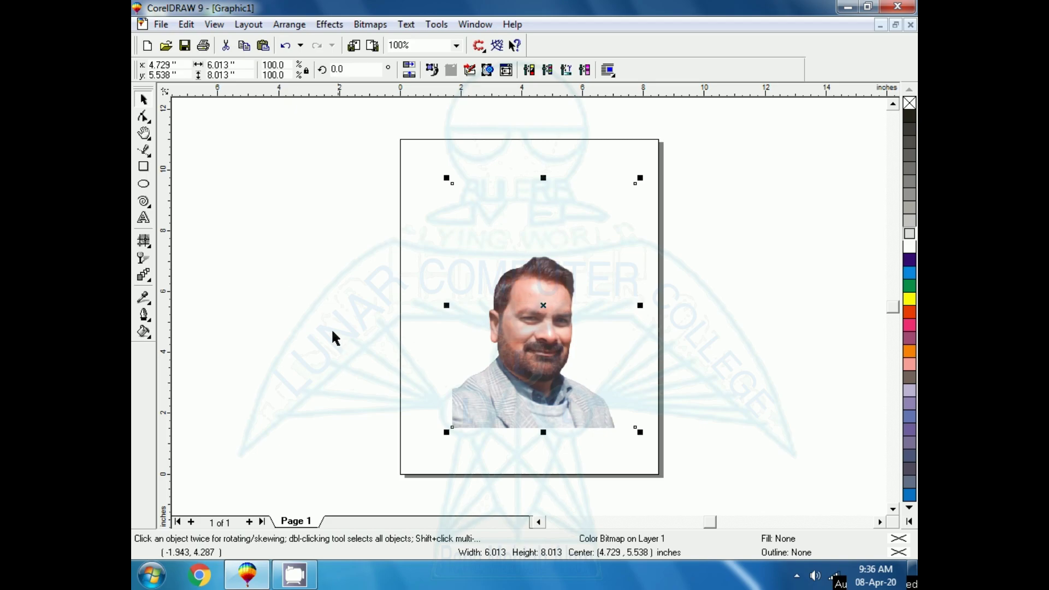
{"action": "left_click", "coordinate": [260, 231]}
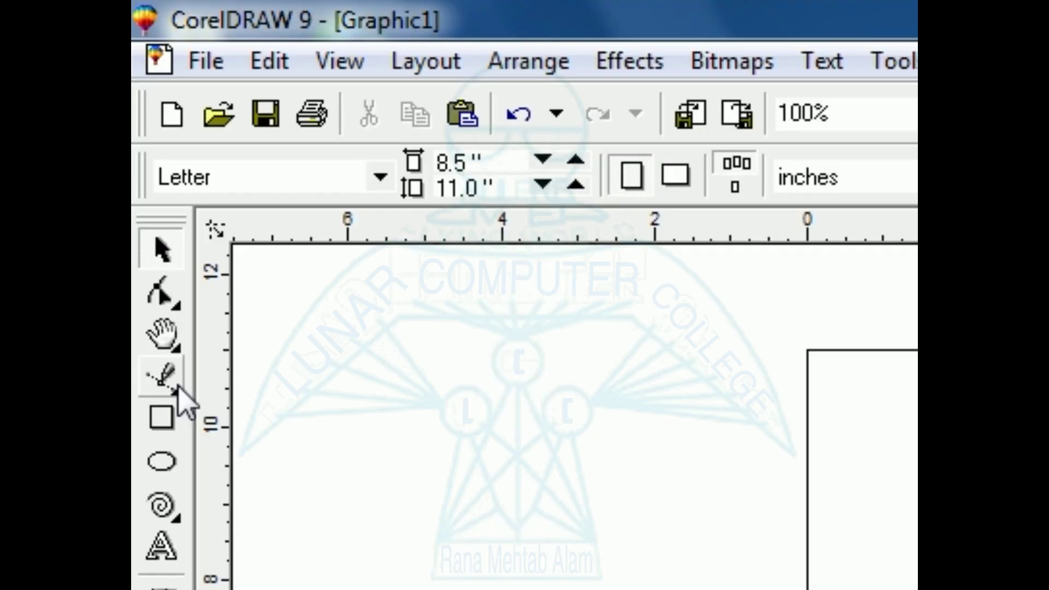
With the Bezier tool, draw an open frame about 8.06 by 10.39 inches just inside the page edges, ending near the lower right corner
{"action": "left_click", "coordinate": [179, 386]}
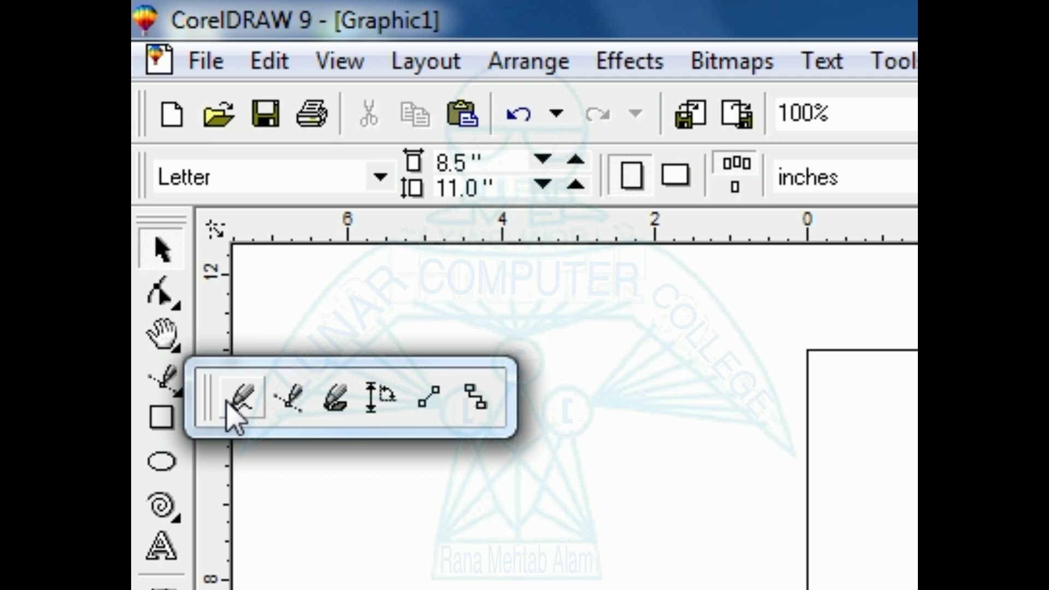
{"action": "left_click", "coordinate": [294, 418]}
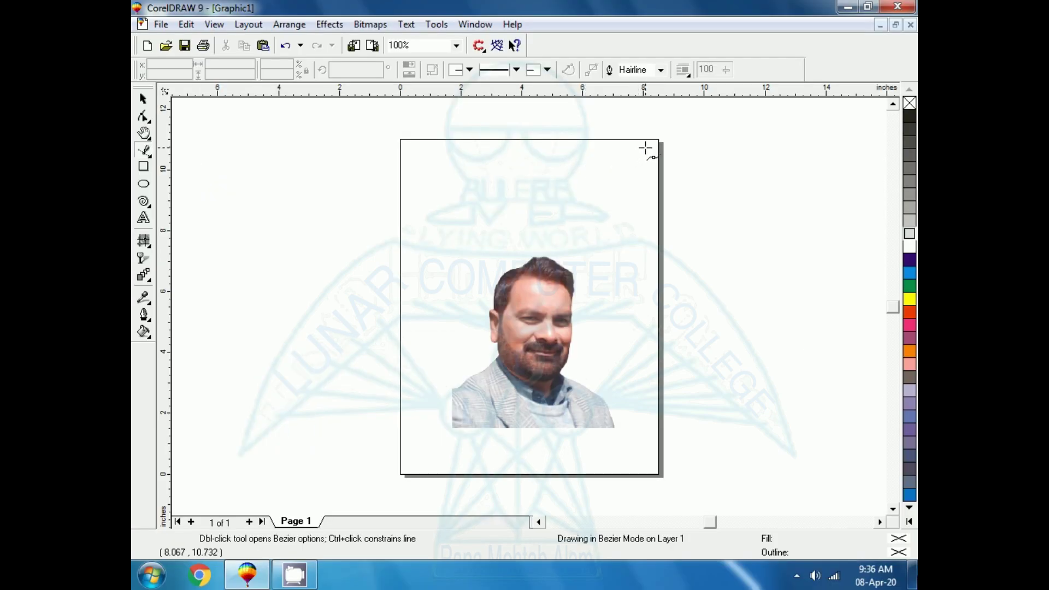
{"action": "left_click", "coordinate": [646, 148]}
{"action": "left_click", "coordinate": [408, 147]}
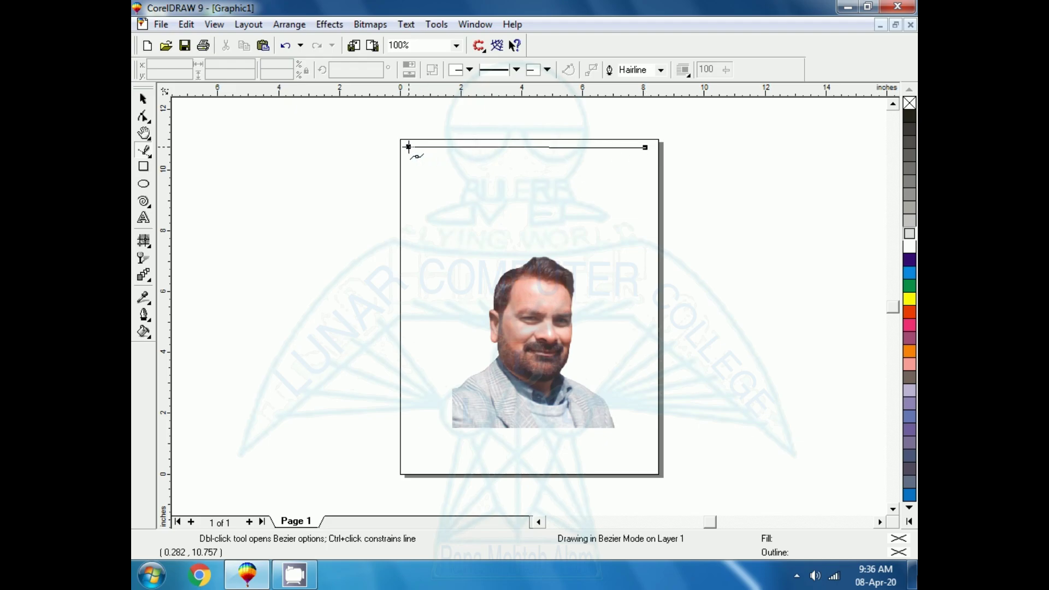
{"action": "left_click", "coordinate": [409, 464]}
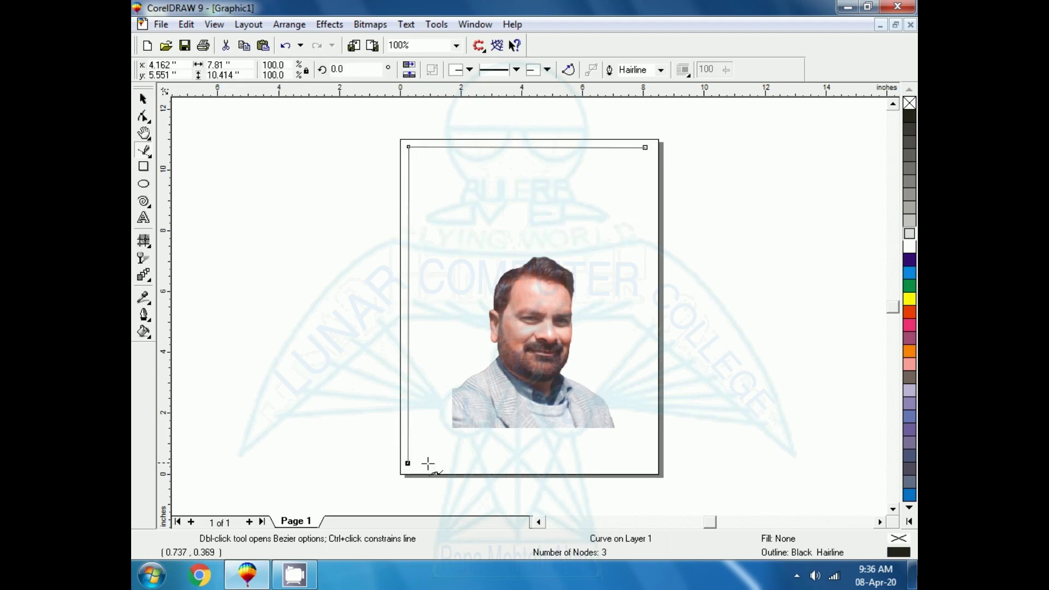
{"action": "left_click", "coordinate": [654, 469]}
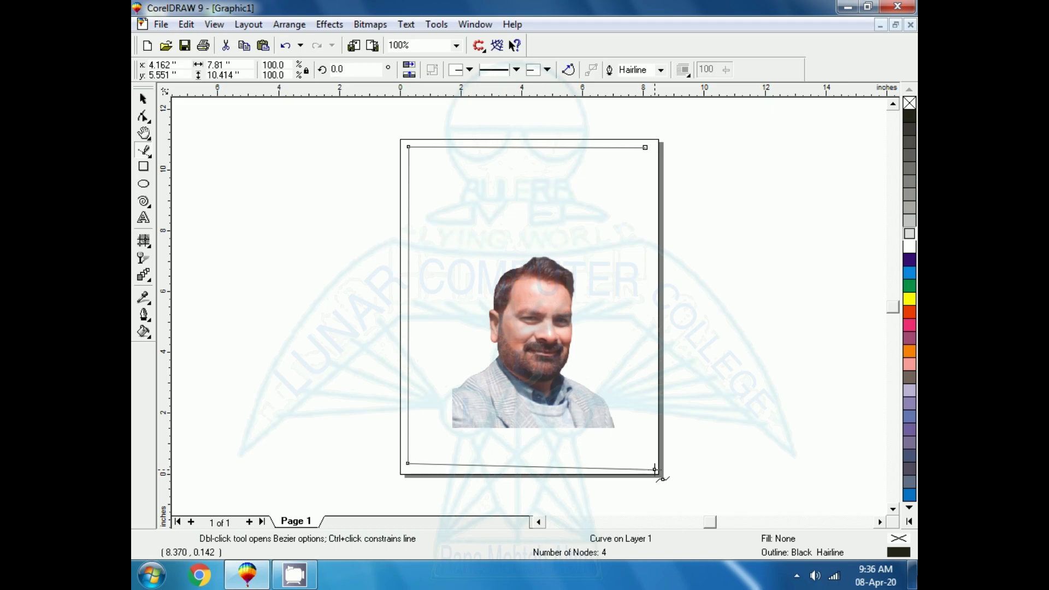
{"action": "left_click", "coordinate": [648, 435]}
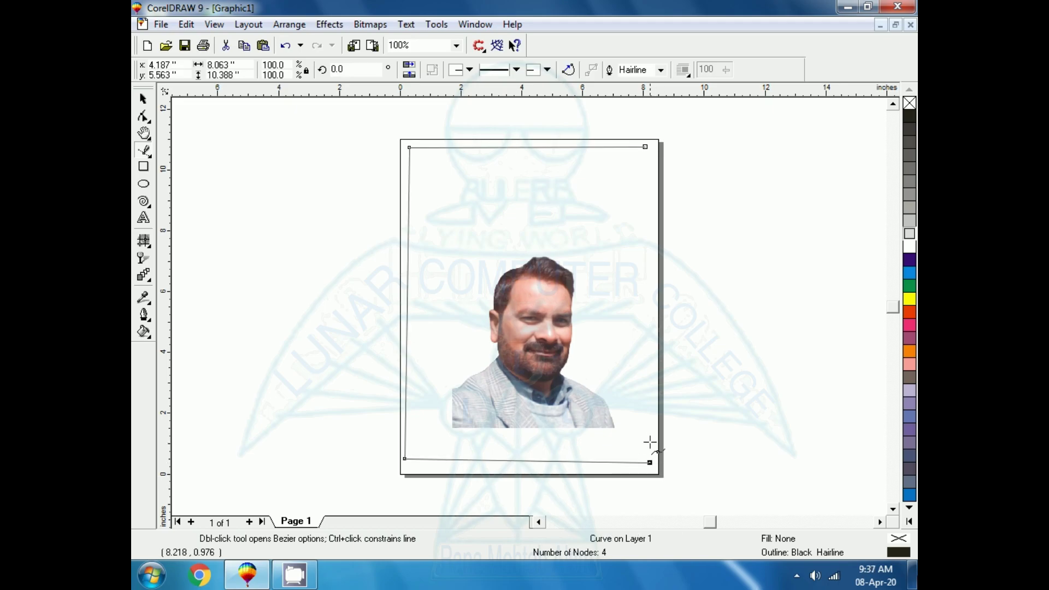
Continue the Bezier outline along the portrait's bottom edge and up around the left shoulder to the neck
{"action": "left_click", "coordinate": [617, 427]}
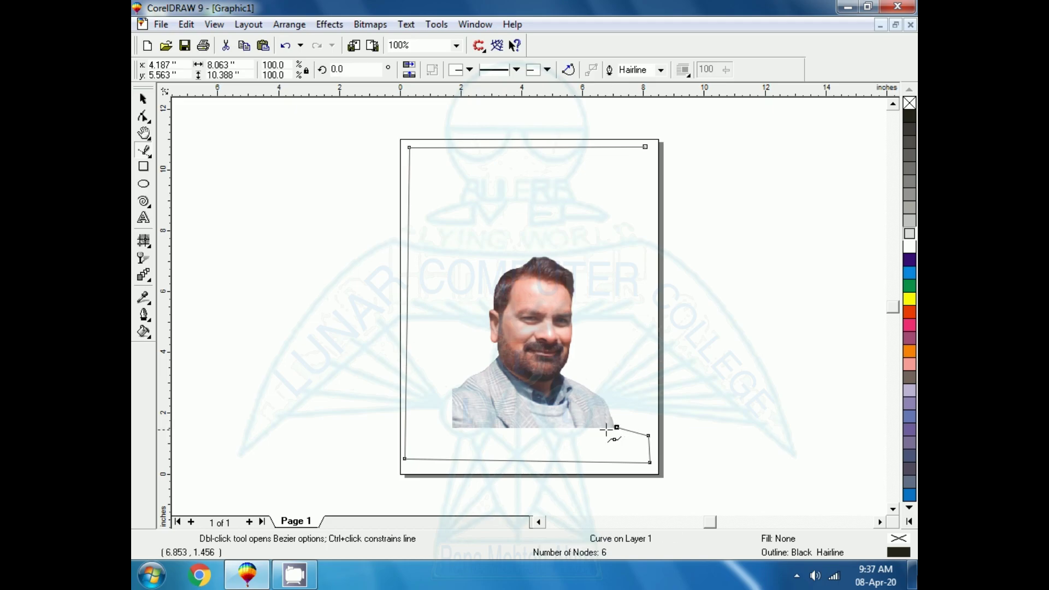
{"action": "left_click", "coordinate": [577, 429]}
{"action": "left_click", "coordinate": [486, 425]}
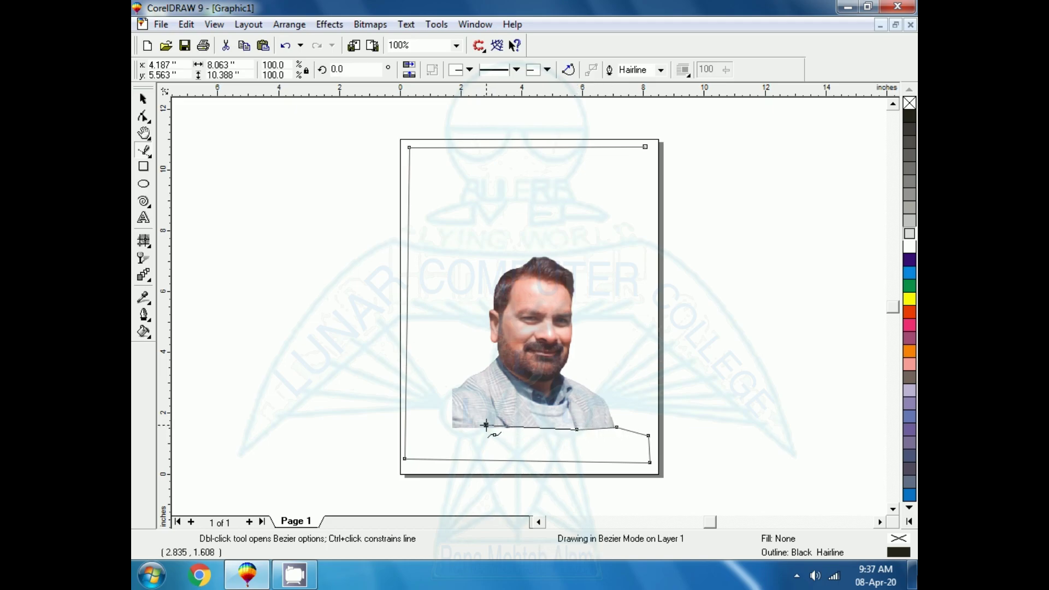
{"action": "left_click", "coordinate": [450, 430]}
{"action": "left_click", "coordinate": [449, 406]}
{"action": "left_click", "coordinate": [453, 392]}
{"action": "left_click", "coordinate": [476, 376]}
{"action": "left_click", "coordinate": [489, 364]}
{"action": "left_click", "coordinate": [496, 356]}
{"action": "left_click", "coordinate": [497, 344]}
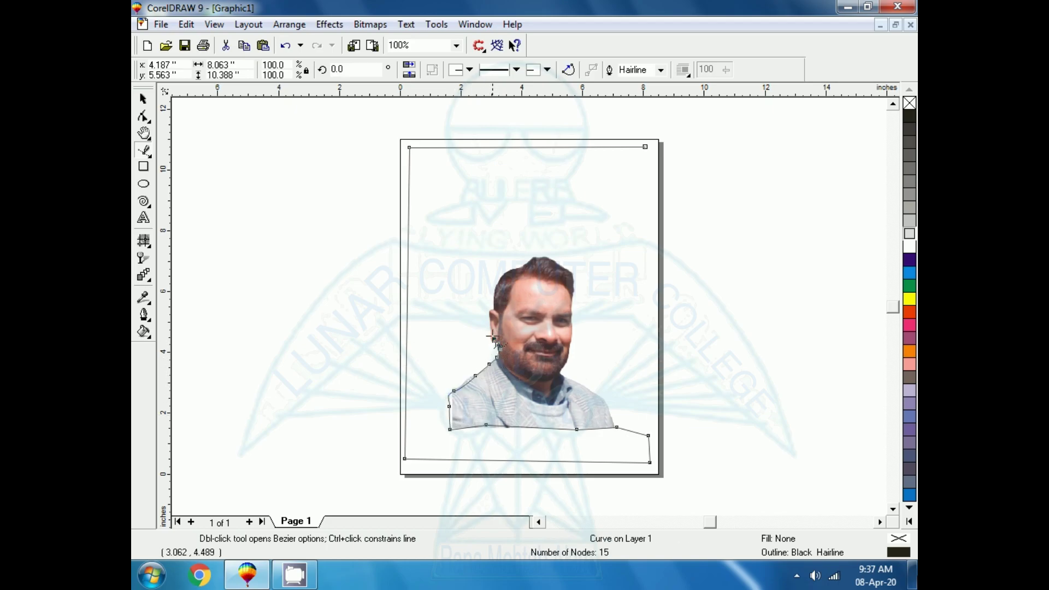
Continue the Bezier outline around the left ear and over the hair to the upper right of the head
{"action": "left_click", "coordinate": [486, 331]}
{"action": "left_click", "coordinate": [487, 320]}
{"action": "left_click", "coordinate": [493, 308]}
{"action": "left_click", "coordinate": [495, 280]}
{"action": "left_click", "coordinate": [504, 272]}
{"action": "left_click", "coordinate": [516, 267]}
{"action": "left_click", "coordinate": [525, 261]}
{"action": "left_click", "coordinate": [528, 260]}
{"action": "left_click", "coordinate": [542, 256]}
{"action": "left_click", "coordinate": [564, 262]}
{"action": "left_click", "coordinate": [573, 275]}
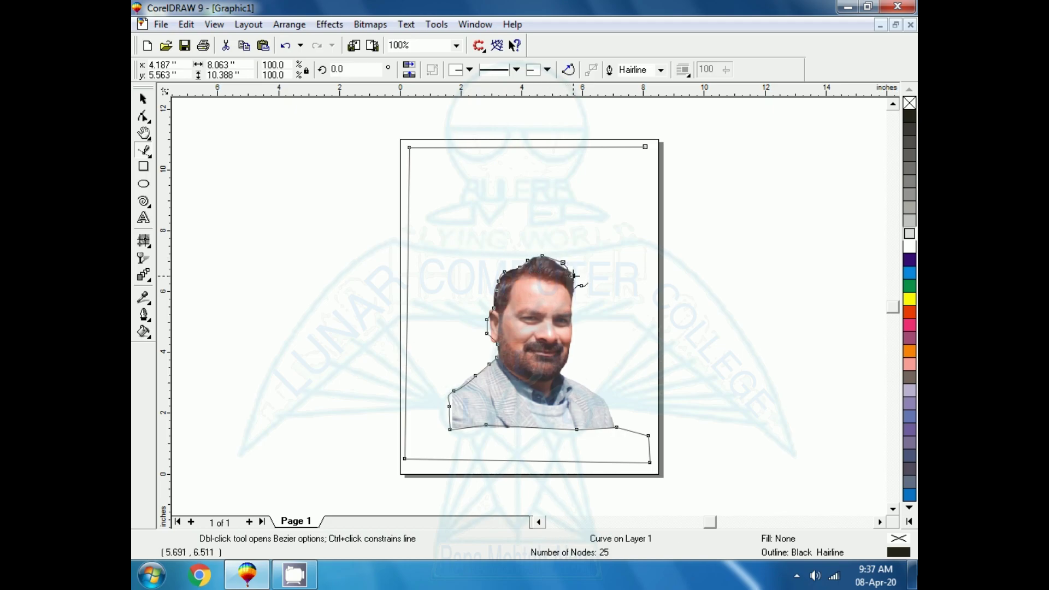
Continue the Bezier outline down the right side of the face and neck and along the right shoulder
{"action": "left_click", "coordinate": [575, 290]}
{"action": "left_click", "coordinate": [570, 308]}
{"action": "left_click", "coordinate": [569, 320]}
{"action": "left_click", "coordinate": [570, 337]}
{"action": "left_click", "coordinate": [570, 351]}
{"action": "left_click", "coordinate": [568, 363]}
{"action": "left_click", "coordinate": [565, 376]}
{"action": "left_click", "coordinate": [583, 384]}
{"action": "left_click", "coordinate": [607, 400]}
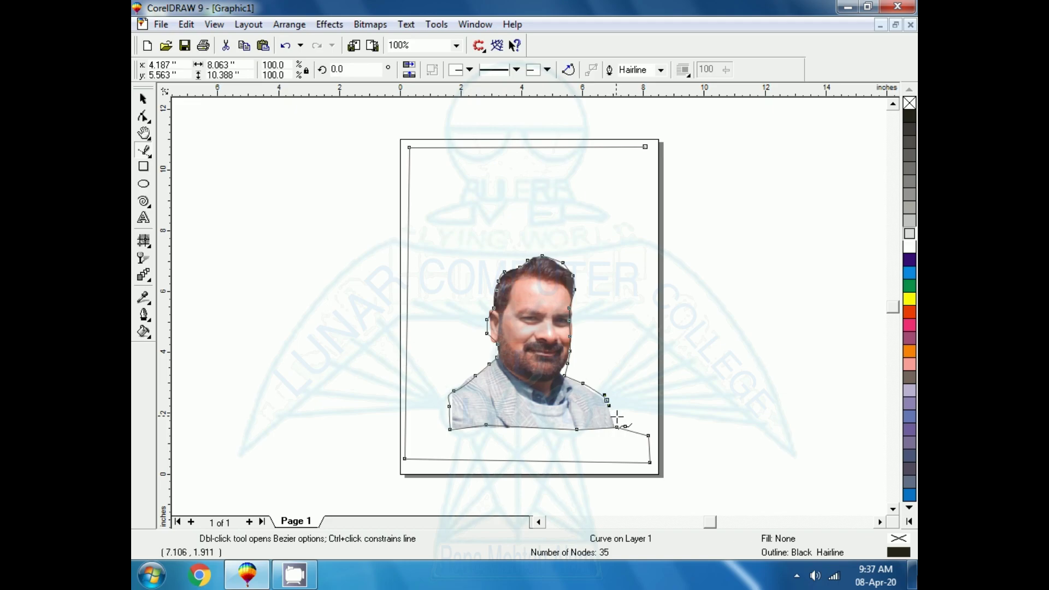
Finish the outline from the right shoulder to the page's right margin and up, closing it at the starting node
{"action": "left_click", "coordinate": [617, 422]}
{"action": "left_click", "coordinate": [625, 426]}
{"action": "left_click", "coordinate": [648, 436]}
{"action": "left_click", "coordinate": [652, 434]}
{"action": "left_click", "coordinate": [656, 401]}
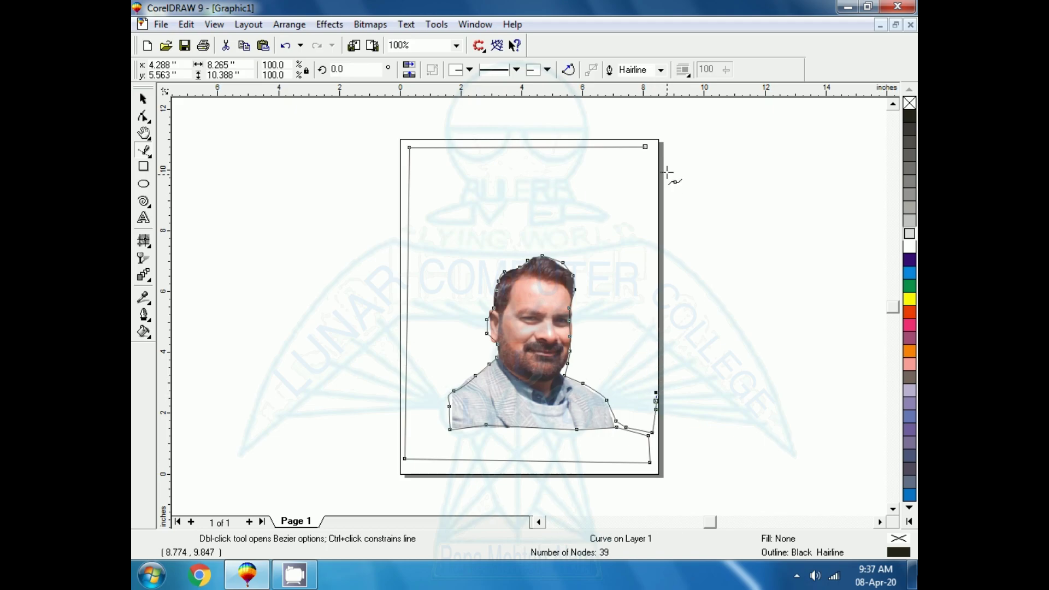
{"action": "left_click", "coordinate": [645, 147]}
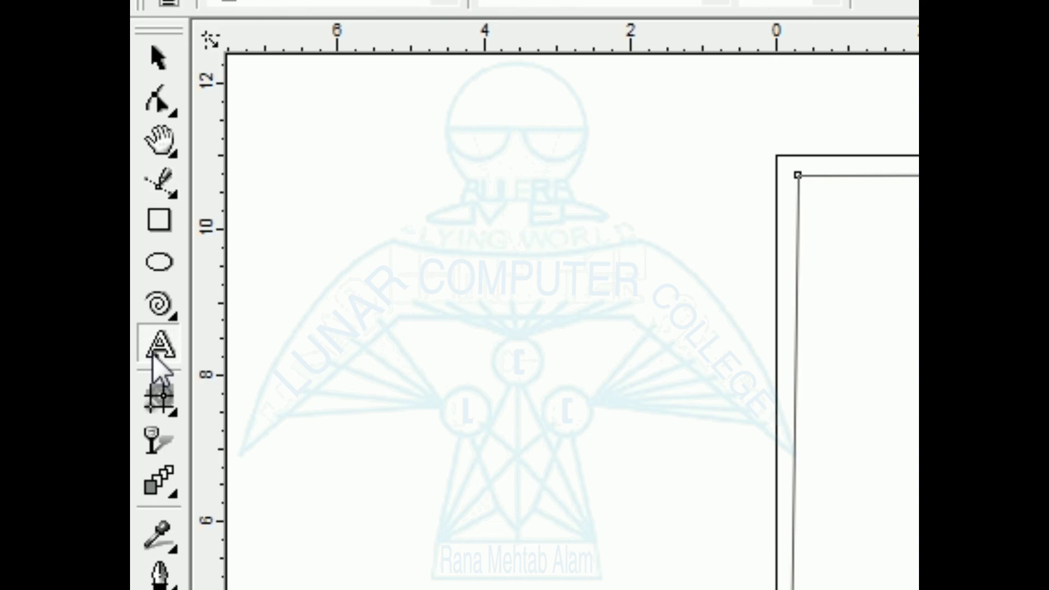
Start paragraph text inside the closed outline and fill the lines above the portrait with filler text beginning "Fdsf"
{"action": "left_click", "coordinate": [158, 350]}
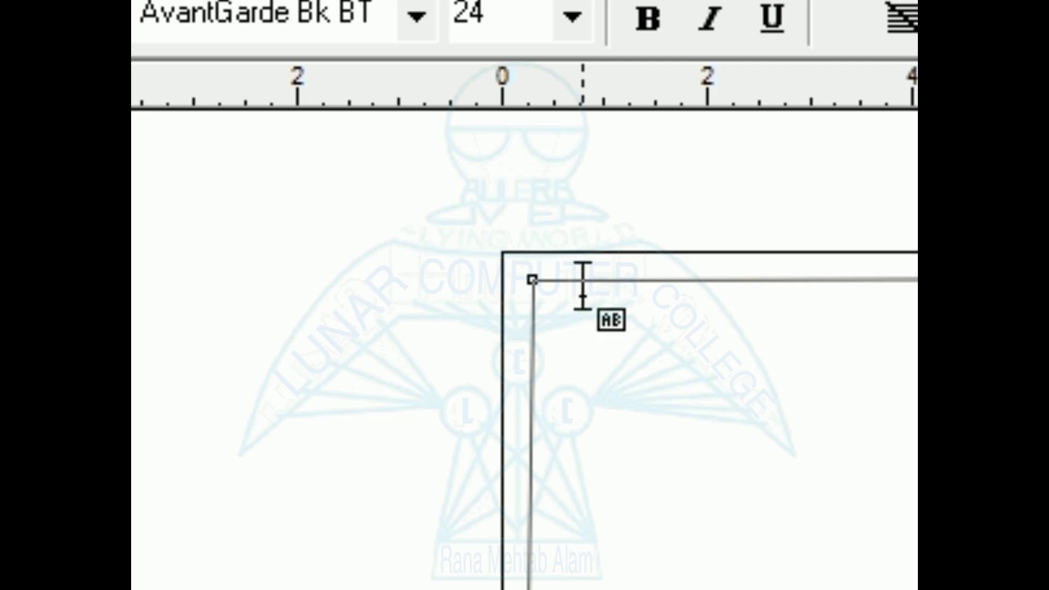
{"action": "left_click", "coordinate": [582, 285]}
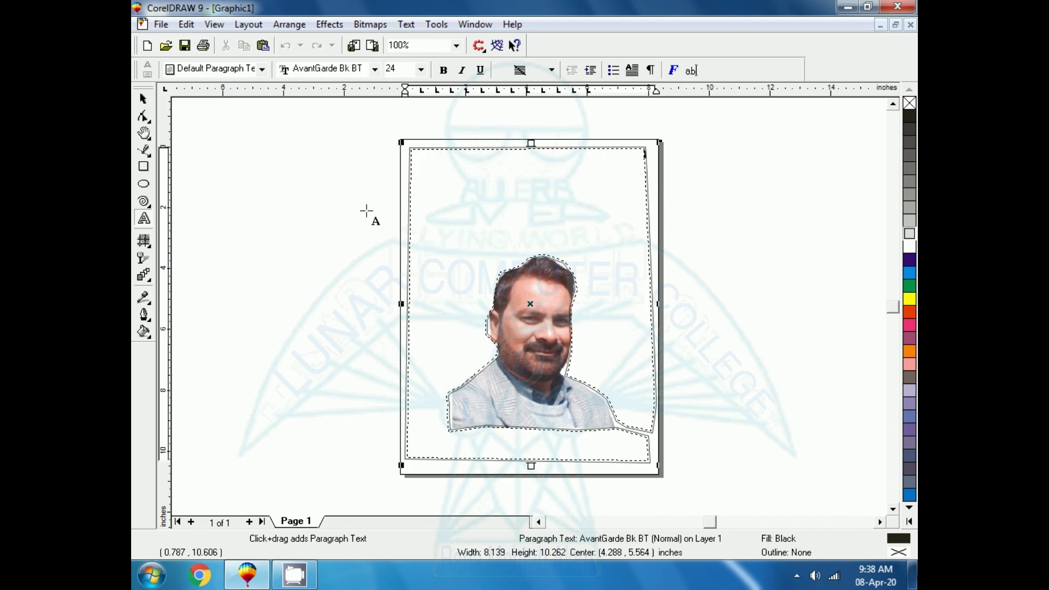
{"action": "type", "text": "Fdsf ksdl;fk dsl;k fs.dl; kfsdl;k fsl;d kf;sdl kf;sdl kf l;sd kl"}
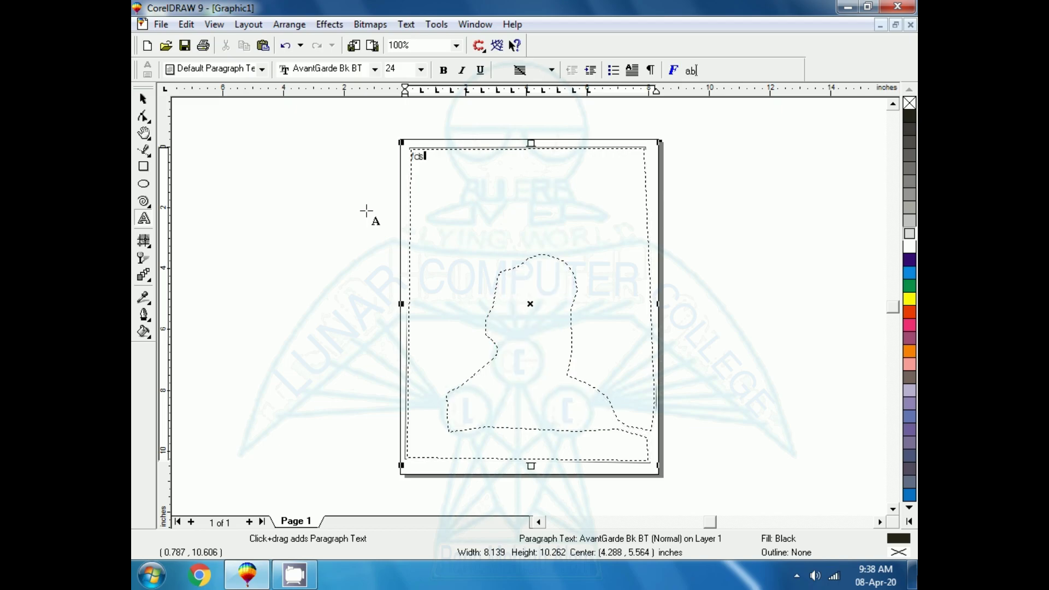
{"action": "type", "text": ";sdlf sdf"}
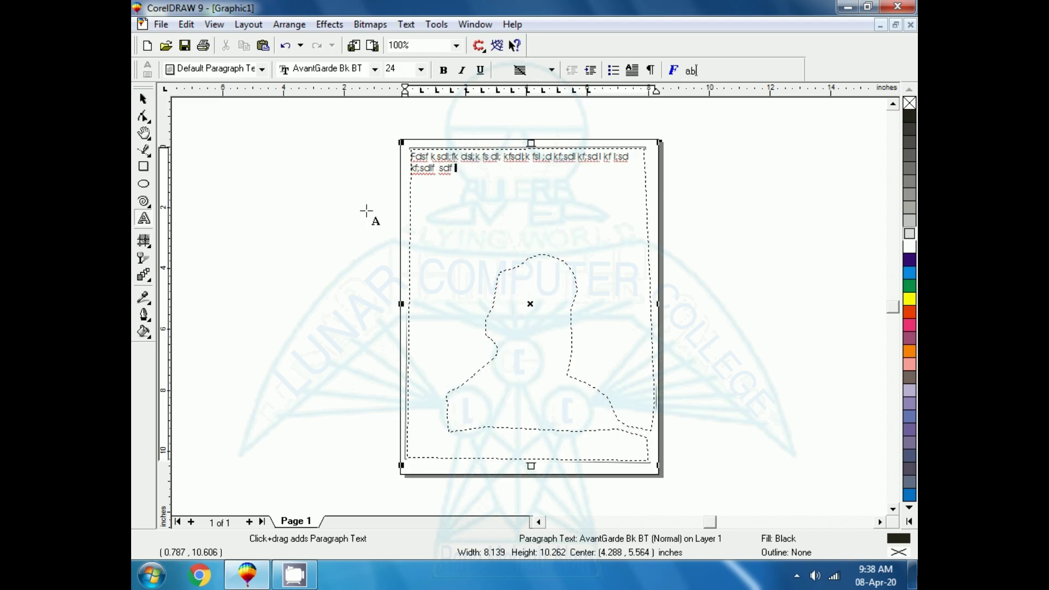
{"action": "type", "text": " sdl;f sdl; fsd;l kfsdl; k fsdl; f;sdl fl;s d fl;sd f l;lsd k fl;sdkf ;sdklf ;sdklf lsdkfl;s dk flk;lkk"}
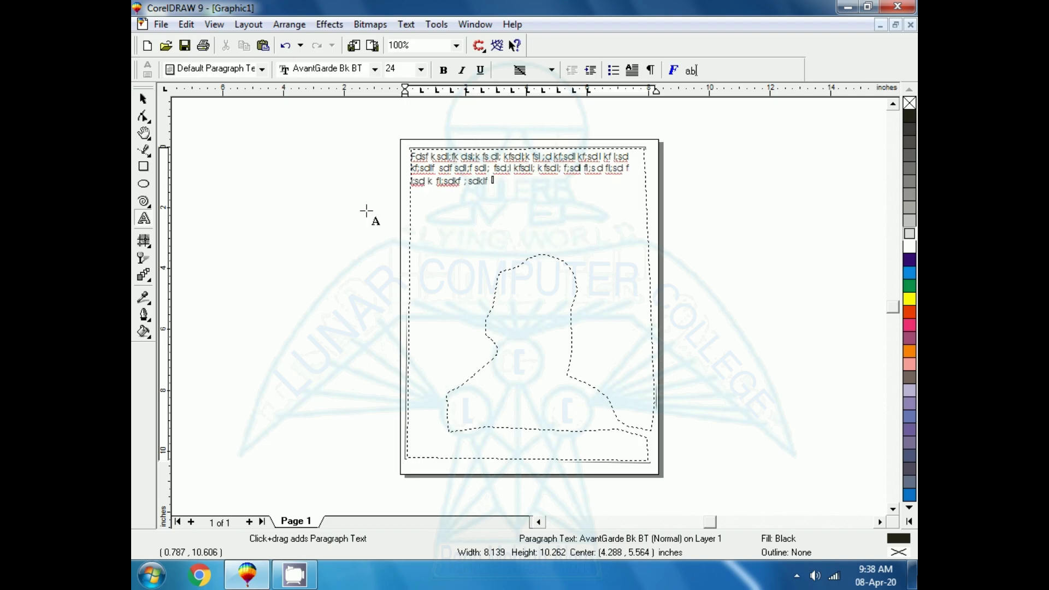
{"action": "type", "text": "l;;l ; l;k ;l k;l kl; kl; k;l kl; k;l kl;kl"}
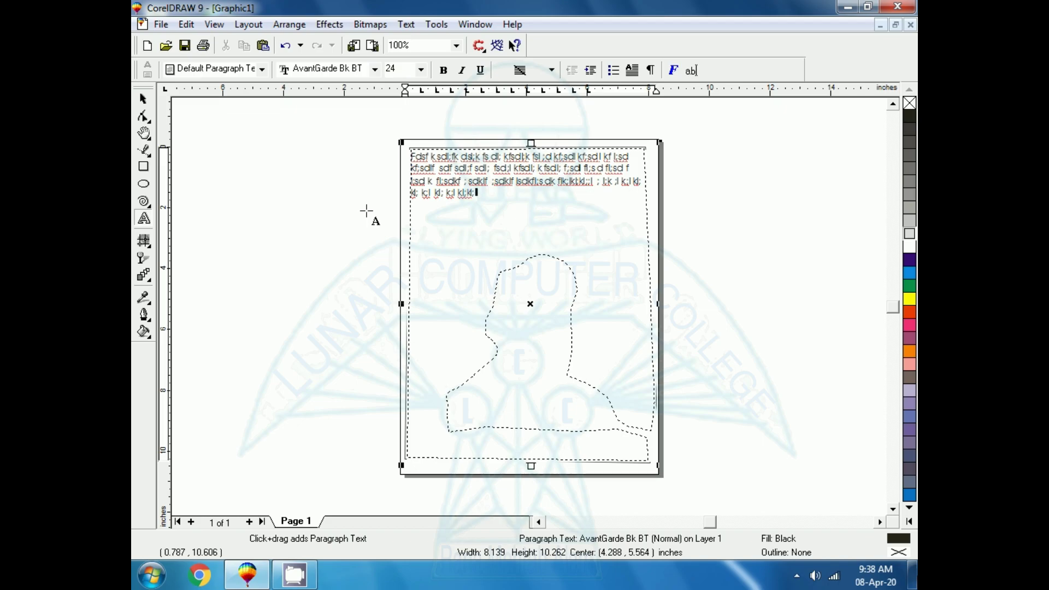
{"action": "type", "text": "lkl;kl;k;l;ksdl; kasd ; kas dl;asd k l;asd l;kasd l;asd kl;asd lk;as"}
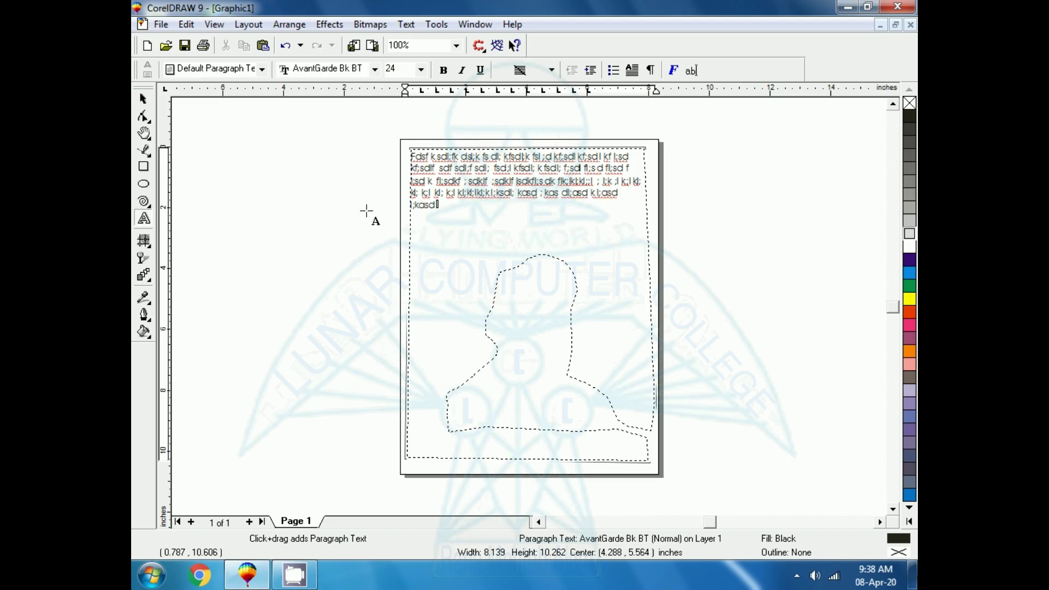
{"action": "type", "text": "d l;kasd l k;asd lk;as d l;askd l;as d sl;akd asl;kd asl;d asl;kd asl;kd "}
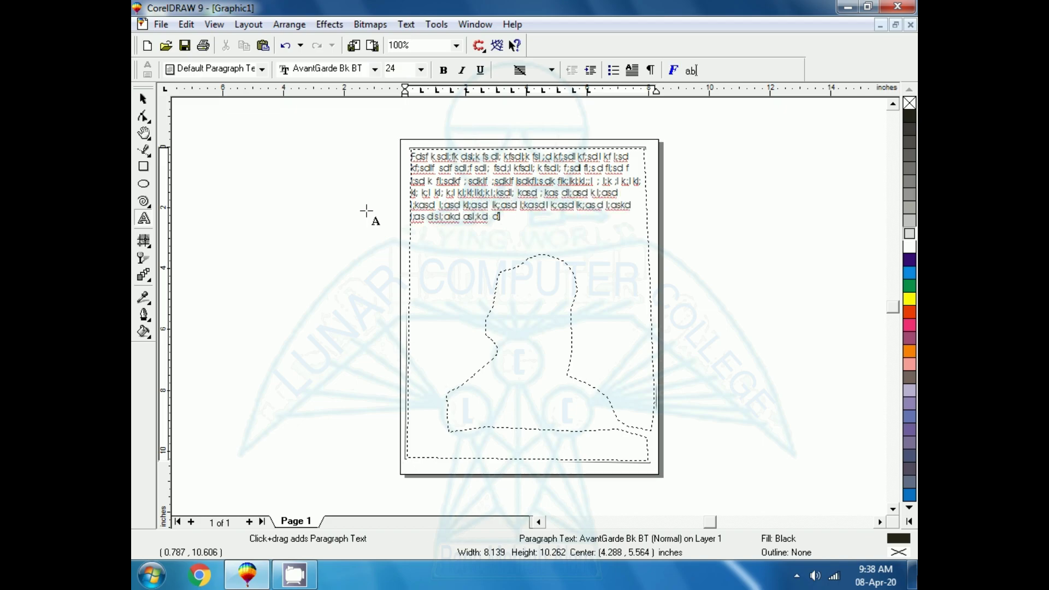
{"action": "type", "text": "asl;kd asl;kd asl;kd asl;d kasl;dk asl;kd asl;k d asl"}
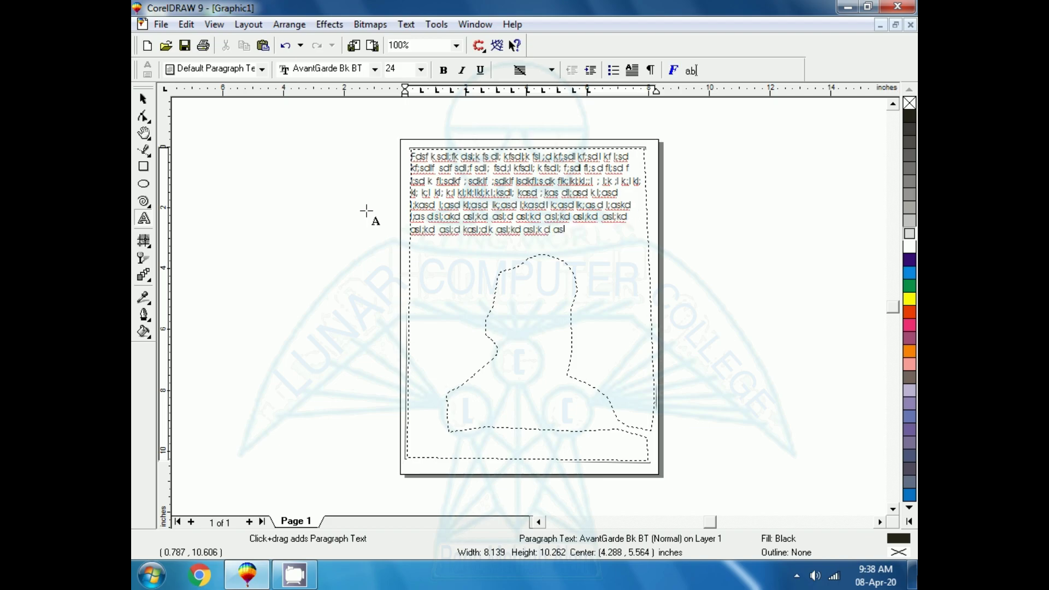
{"action": "type", "text": ";d asl;k d asl;d las"}
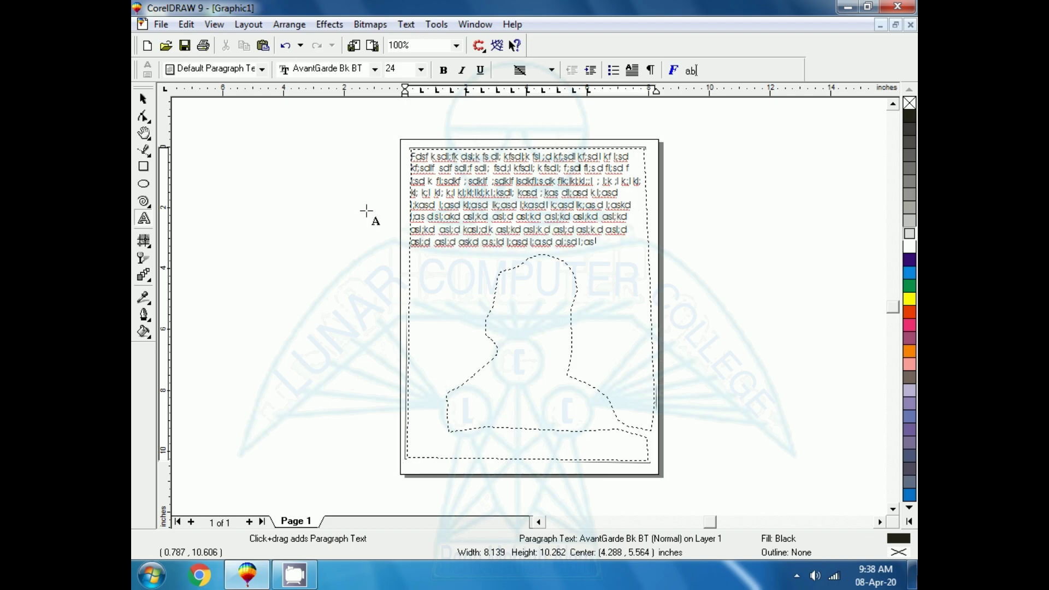
{"action": "type", "text": "l;d asl;d askd a s;ld l;asd l;asd al;sdl;asd l;asdk l;asd l;asd l;asd l;asd l;"}
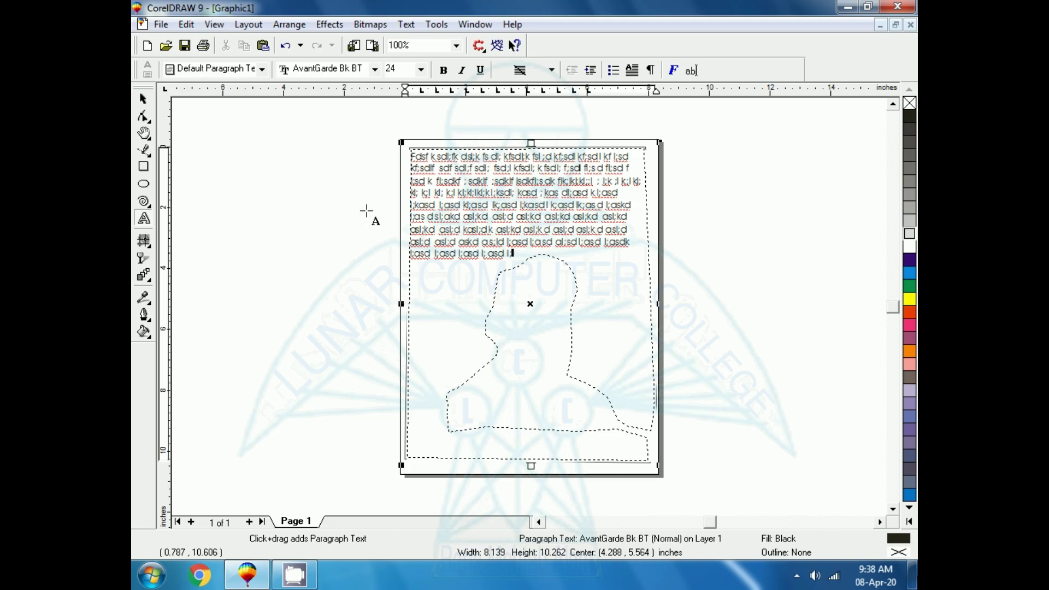
{"action": "type", "text": "d sad sad"}
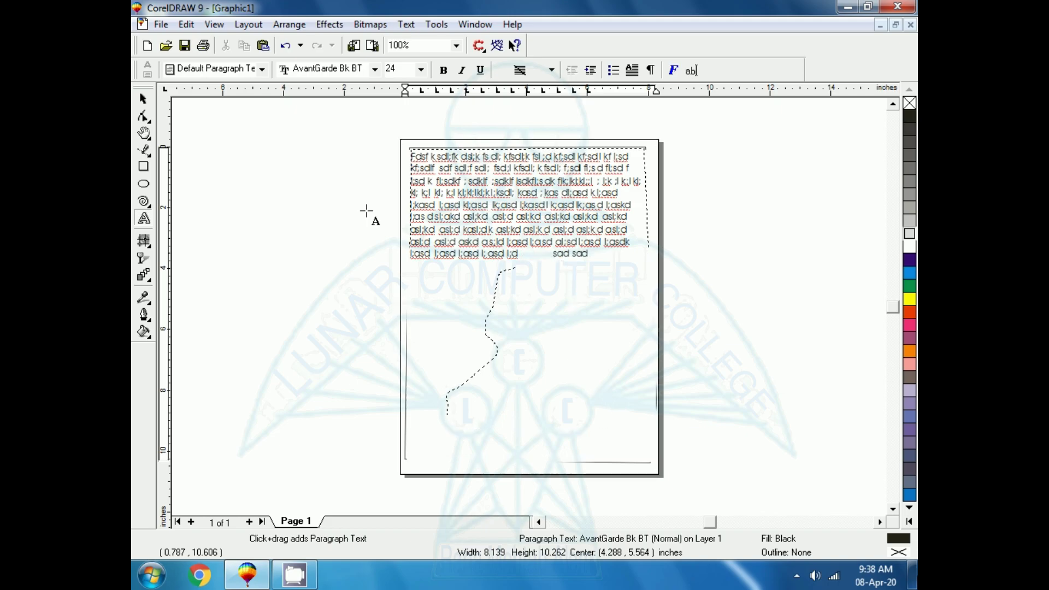
Continue the paragraph with repeated "asd" filler text on both sides of the head, down to the shoulders
{"action": "type", "text": " s ad asd sad sad sa d asd asd sad asd a sd asd asd asd asd asd asd asd asd as"}
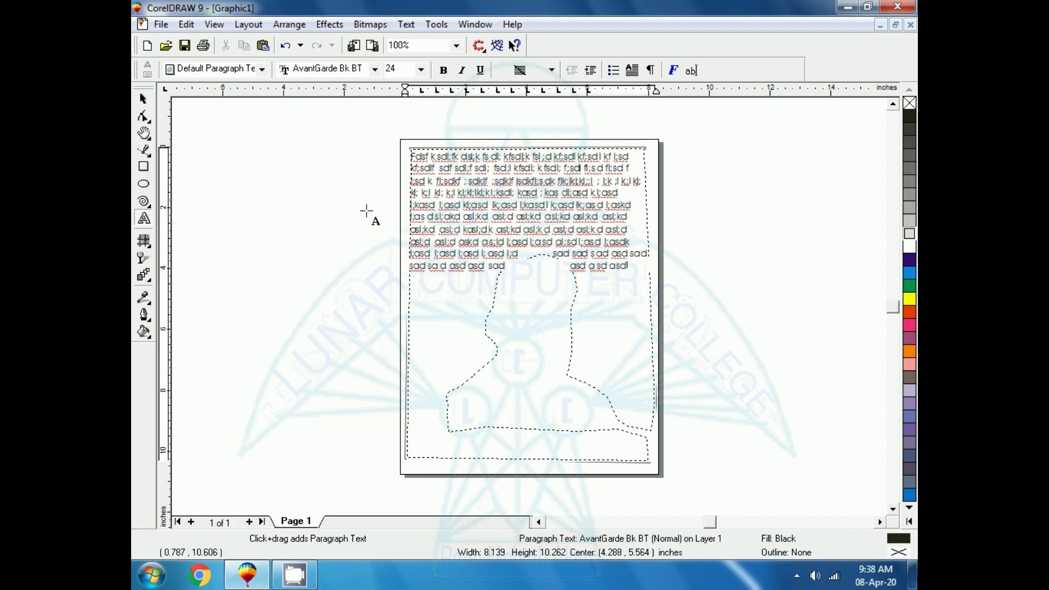
{"action": "type", "text": "d asd asd"}
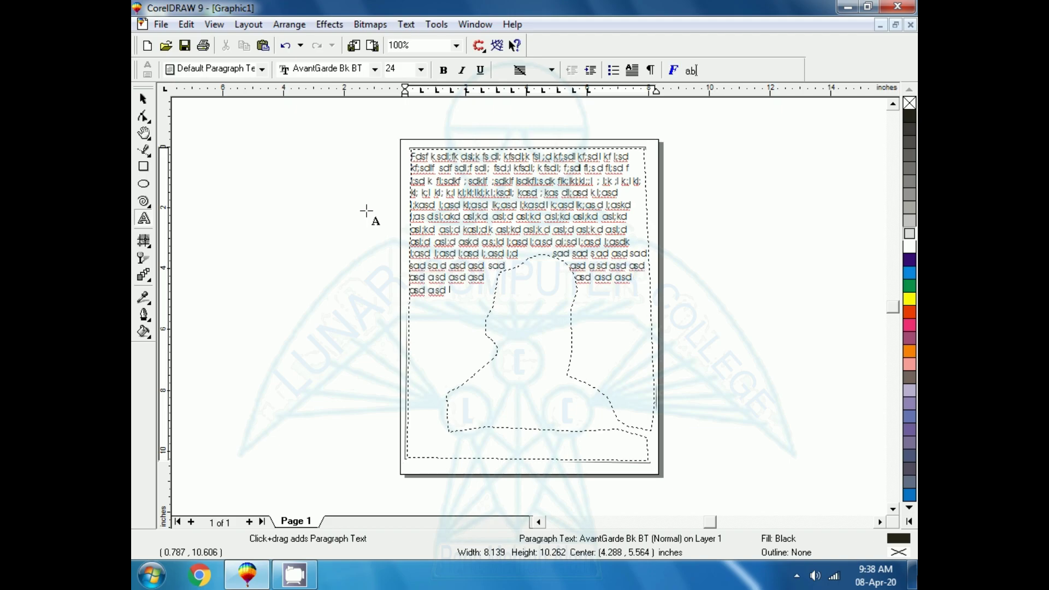
{"action": "type", "text": " sad asd as"}
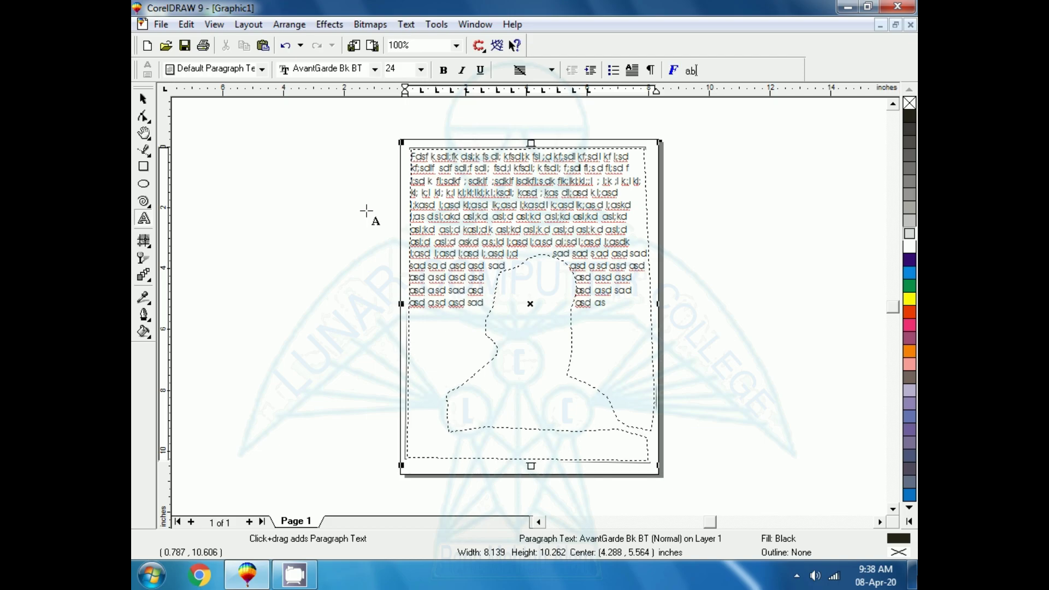
{"action": "type", "text": "d asd sad asd asd asd"}
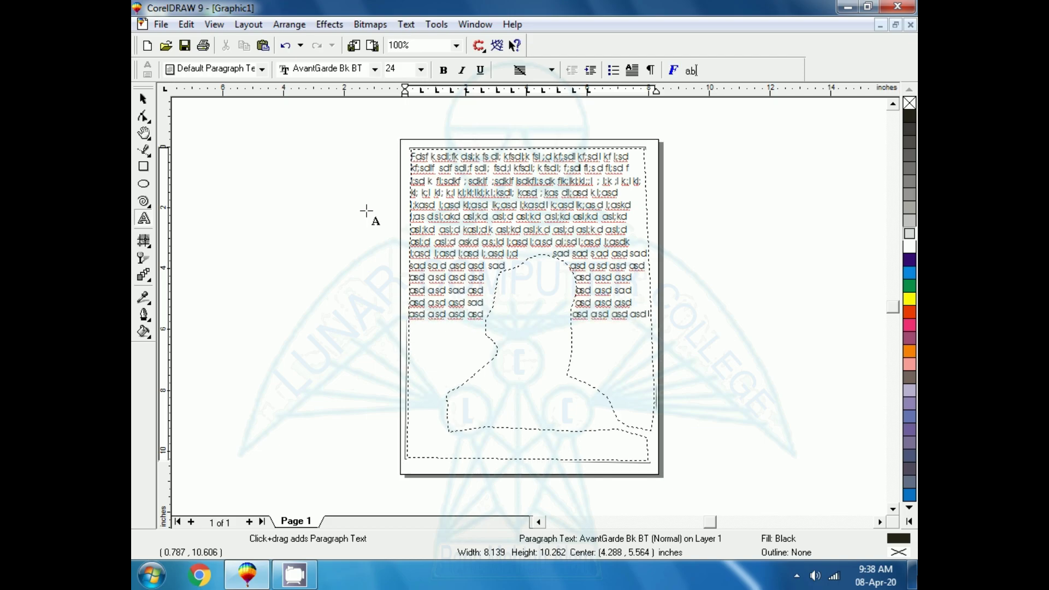
{"action": "type", "text": " sad asd asd asd asd asd asd asd asd asd asd asd asd asd asd asd asd asd asd as"}
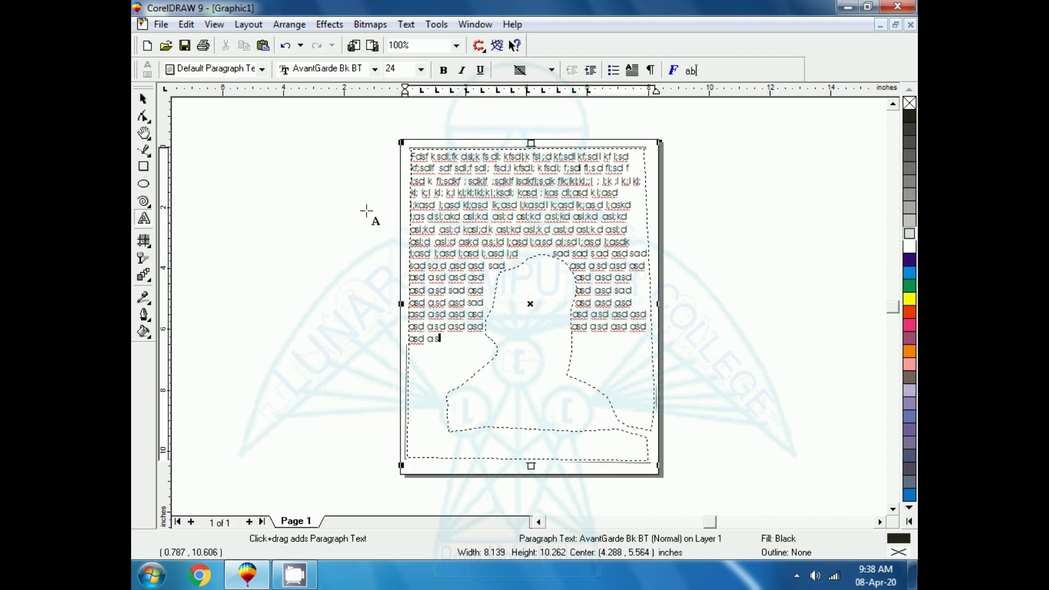
{"action": "type", "text": "d a"}
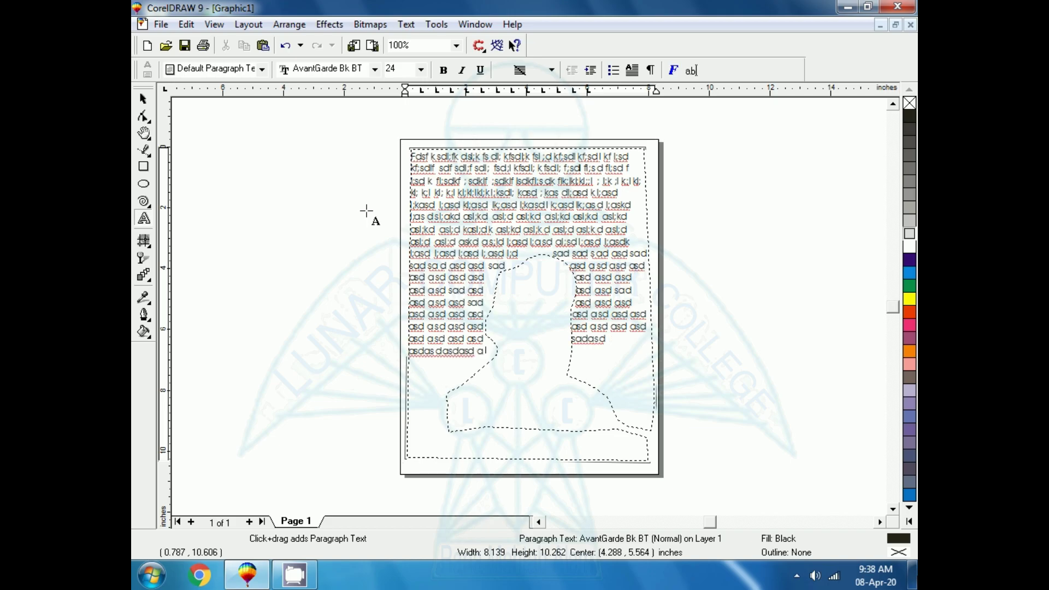
{"action": "type", "text": "sd asd sadasd asdasdasdasd as asd dsa dsdsd s"}
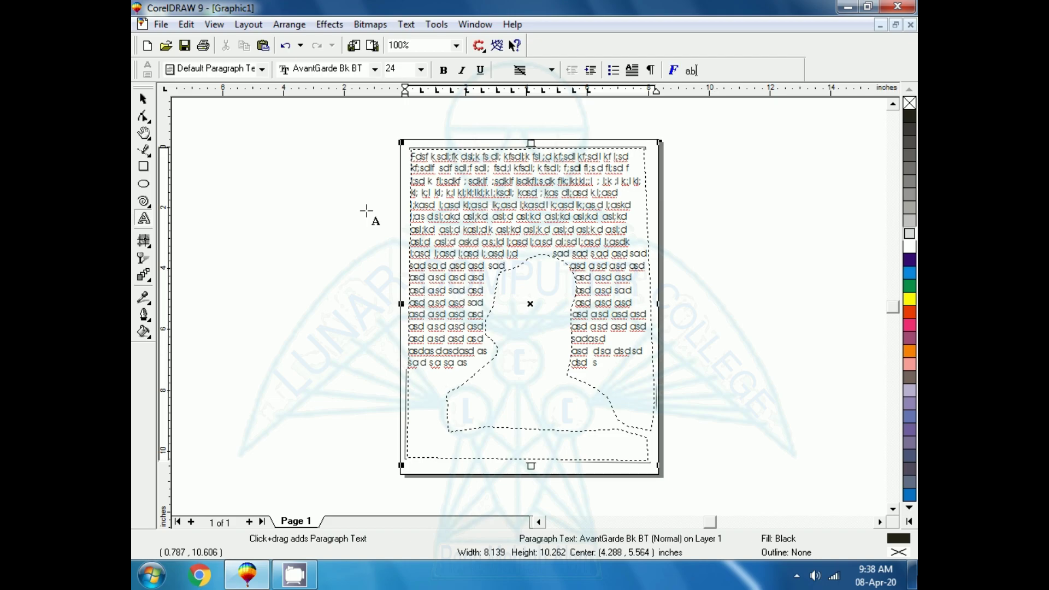
{"action": "type", "text": "ad sa sa as asd adad dasd d sa as as sa"}
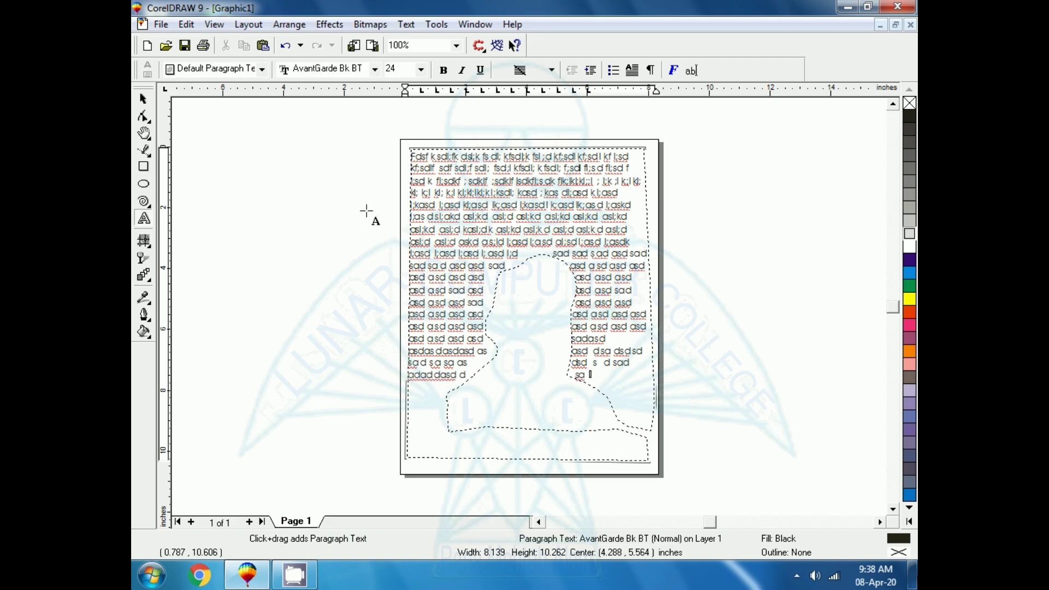
{"action": "type", "text": "d as"}
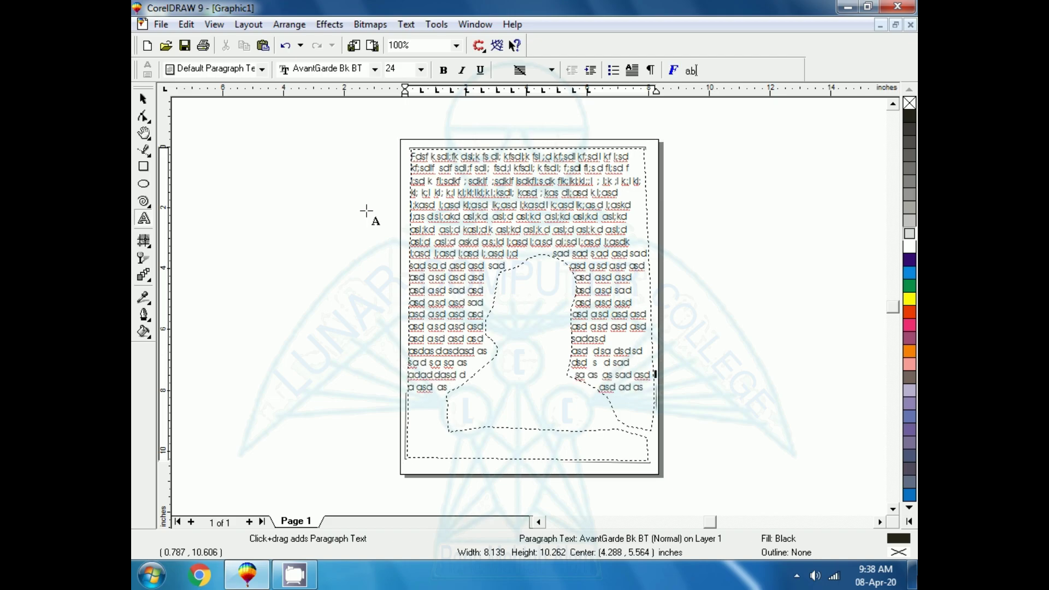
Fill the remaining lines beside the shoulders and below the portrait with "asd" filler text, finish text editing and deselect
{"action": "type", "text": "d a asd as dd asdas d asd asd as asd a asd al"}
{"action": "type", "text": "sd asd a sd asd asd as d asdas dasd"}
{"action": "type", "text": "asd ad asd ad asd sad asd "}
{"action": "type", "text": "sa d asd asd"}
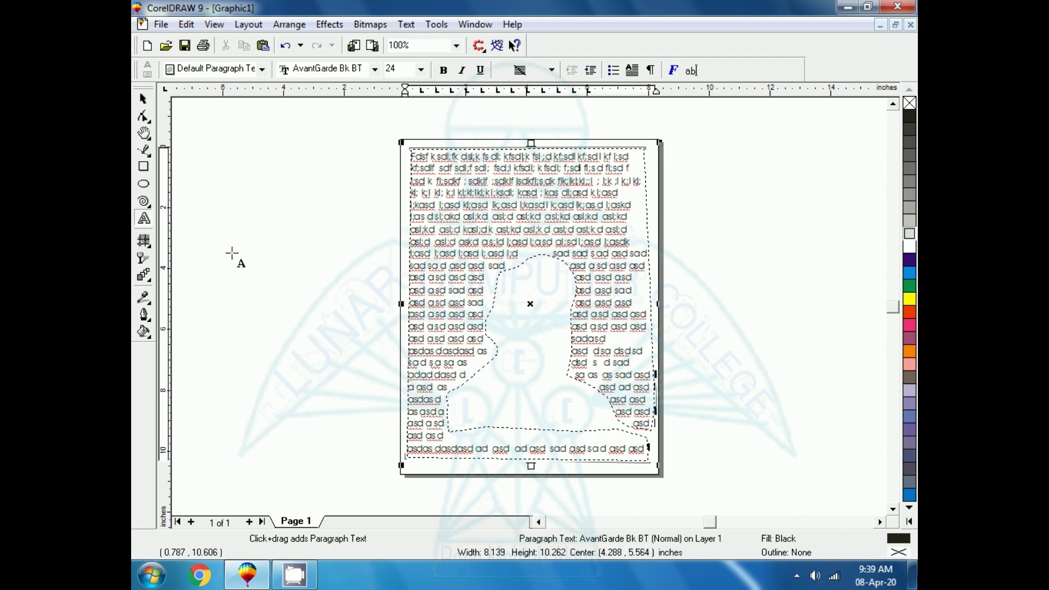
{"action": "key", "text": "ctrl+space"}
{"action": "left_click", "coordinate": [193, 265]}
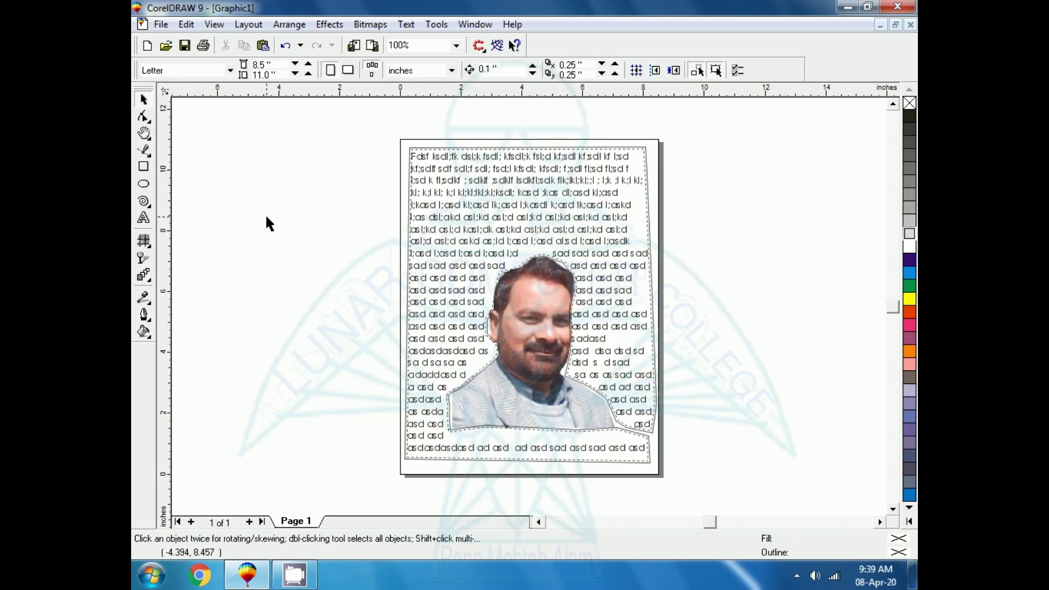
Remove the outline colour from the closed path around the paragraph text and deselect it
{"action": "left_click", "coordinate": [445, 169]}
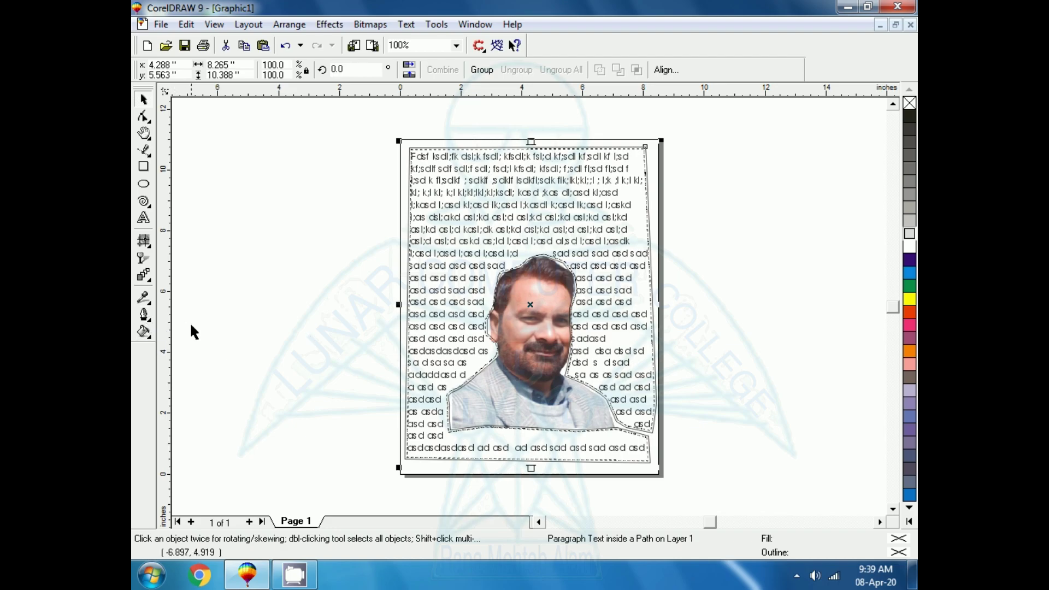
{"action": "right_click", "coordinate": [910, 104]}
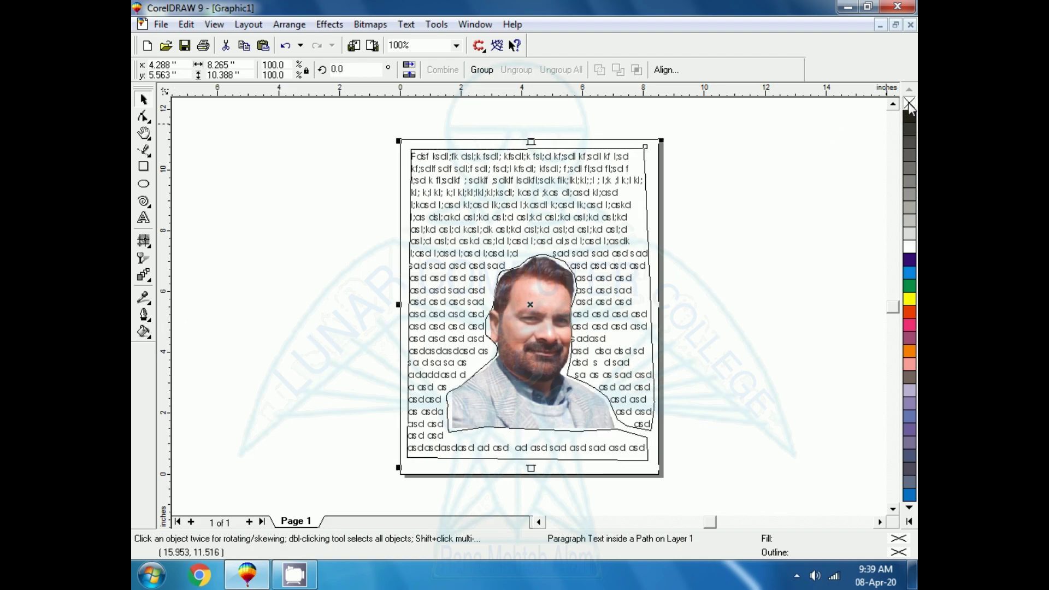
{"action": "left_click", "coordinate": [250, 234]}
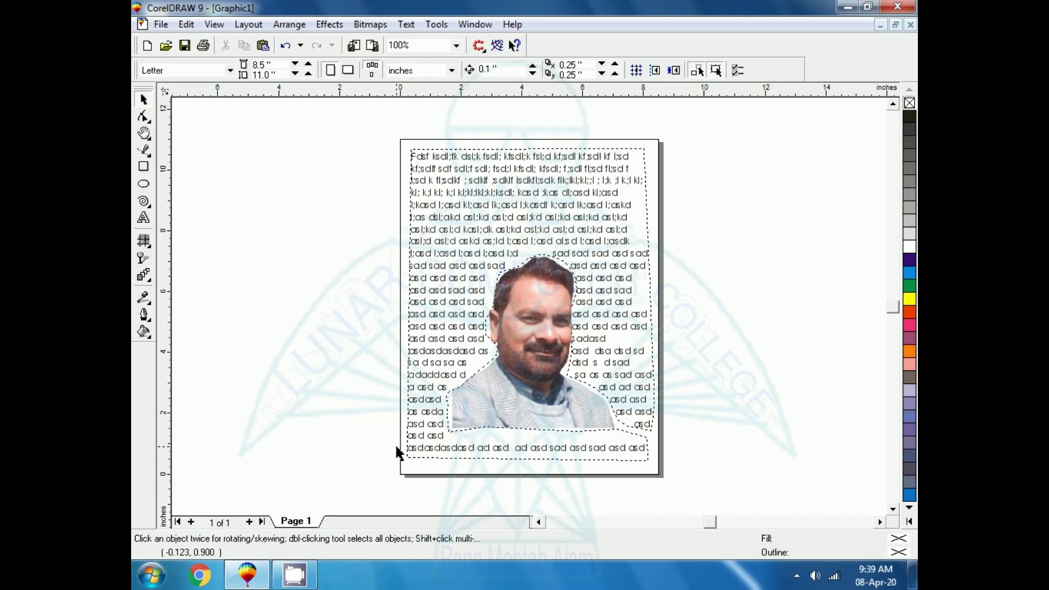
{"action": "left_click", "coordinate": [202, 46]}
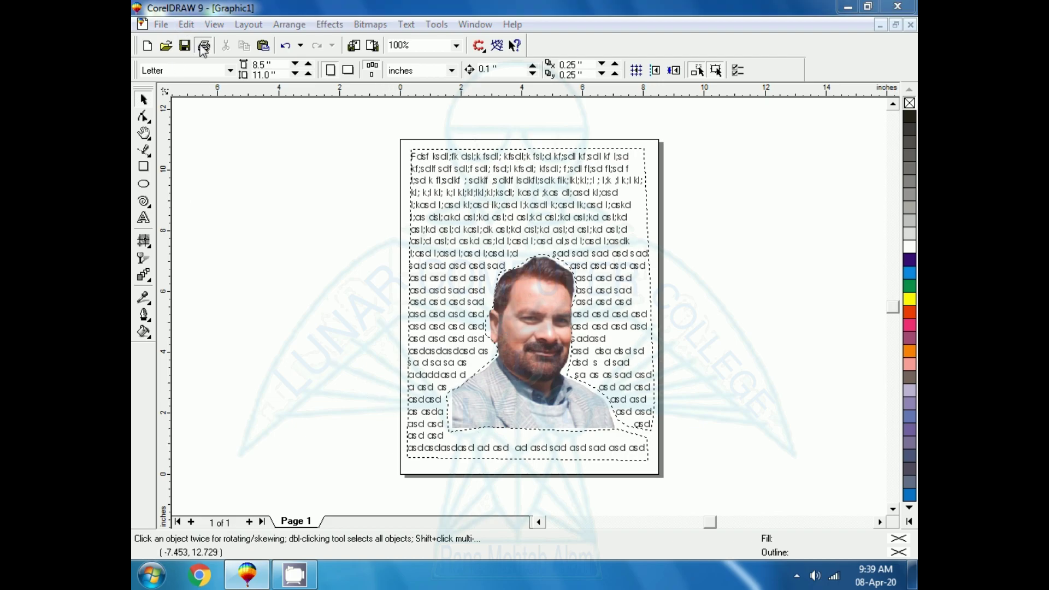
{"action": "left_click", "coordinate": [391, 418]}
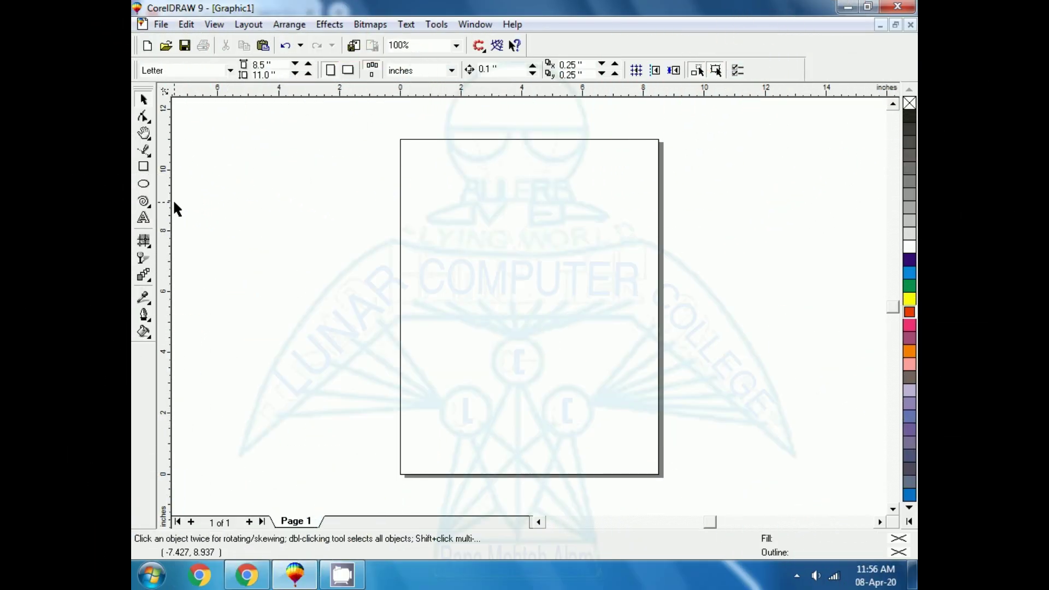
Draw a paragraph text frame about 8.0 by 10.1 inches on the blank Letter page and enter several lines of filler text
{"action": "left_click", "coordinate": [144, 219]}
{"action": "left_click_drag", "start_coordinate": [409, 156], "coordinate": [653, 463]}
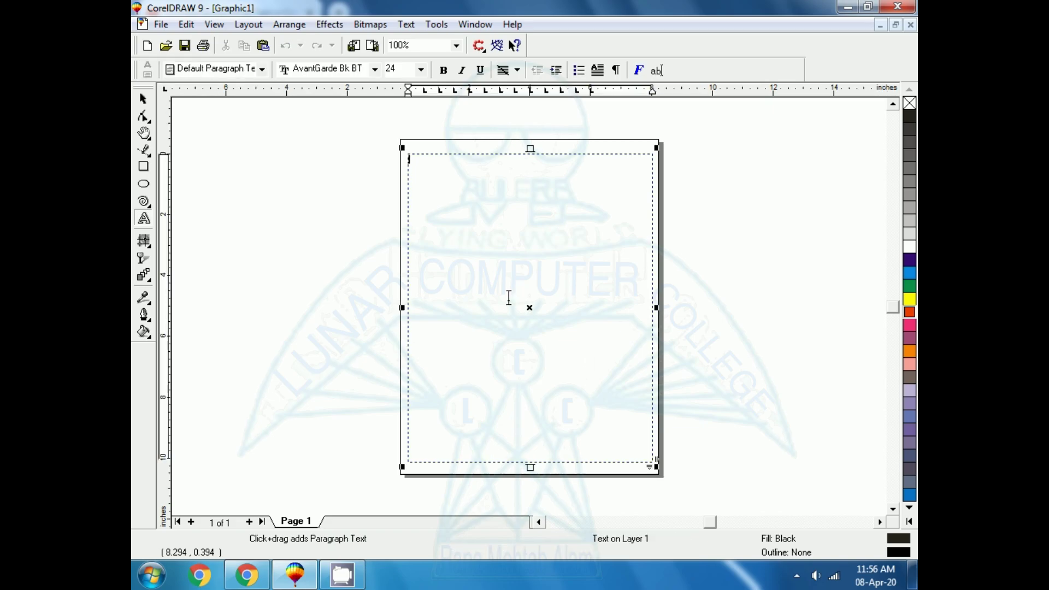
{"action": "type", "text": "Sdlfdsj fklsd jf sdl j kf sd jklf jsdf jsdf jsdf jksdl fjksd fjsdlk fjsdl jf"}
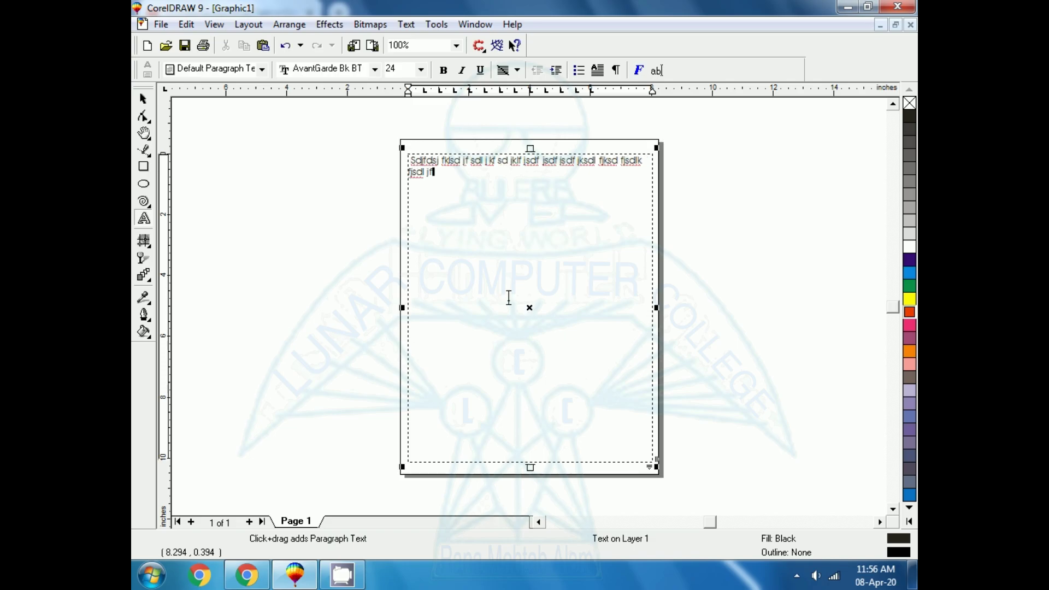
{"action": "type", "text": "sdlkj fsdkl jfsdlk jfsdlk jfsdkl jfsdkl jfsdkjfsdk jfklsdjf klsd jf lksdjf"}
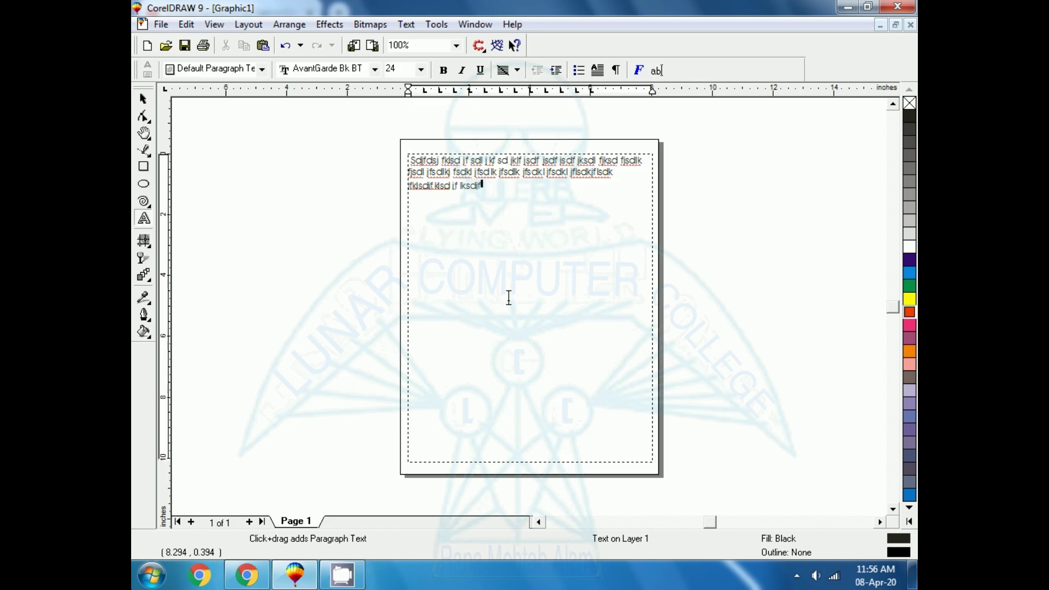
{"action": "type", "text": "lk sdjf klsdjfl ksdf sdklf sdkl fsdlk jfsdk jfsdk jlfklsd j"}
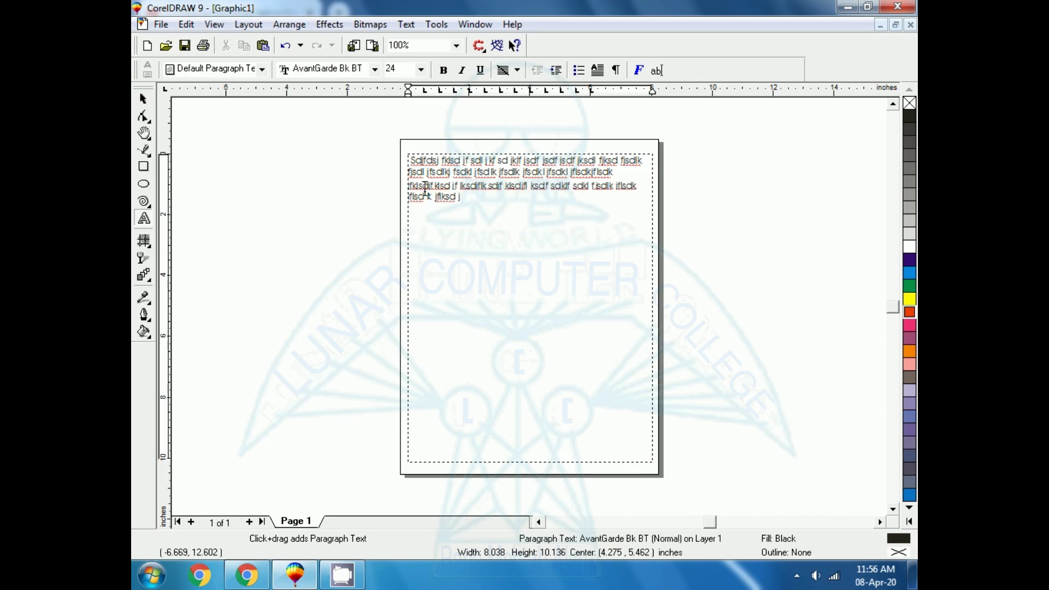
Split the long filler words in the third line with spaces and delete the leftover text on the fourth line
{"action": "left_click", "coordinate": [452, 186]}
{"action": "left_click", "coordinate": [420, 186]}
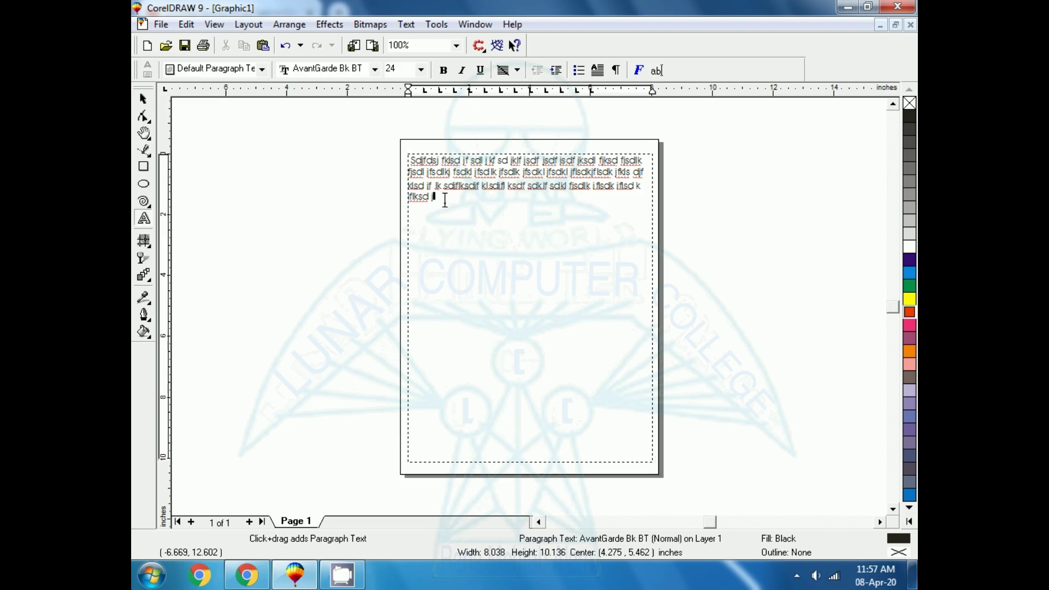
{"action": "key", "text": "ctrl+shift+Left"}
{"action": "key", "text": "BackSpace"}
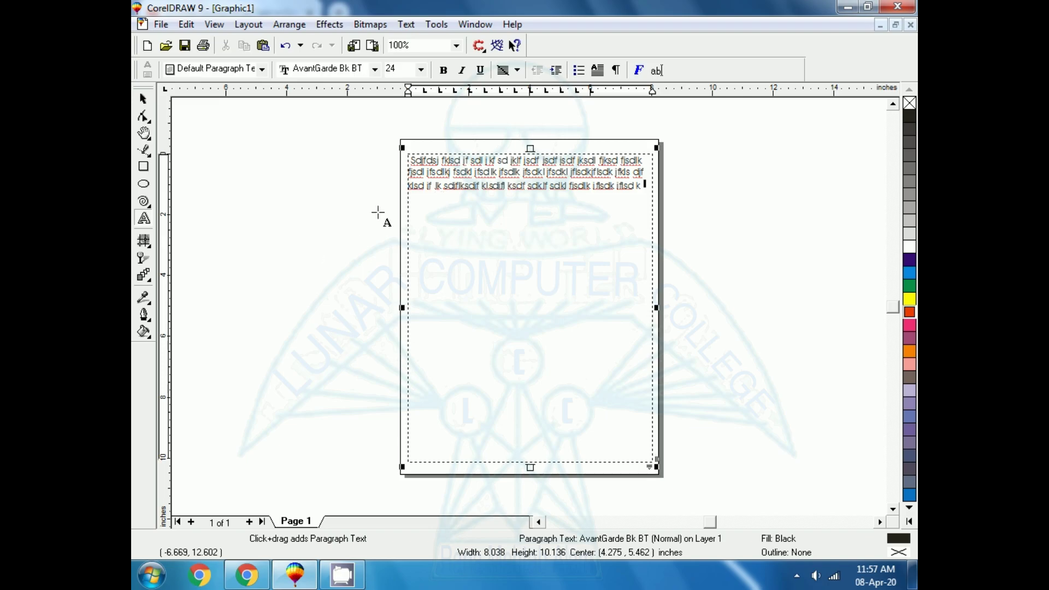
Copy the three lines of filler text, paste them repeatedly below until the paragraph frame is full, and deselect the frame
{"action": "left_click_drag", "start_coordinate": [414, 160], "coordinate": [652, 184]}
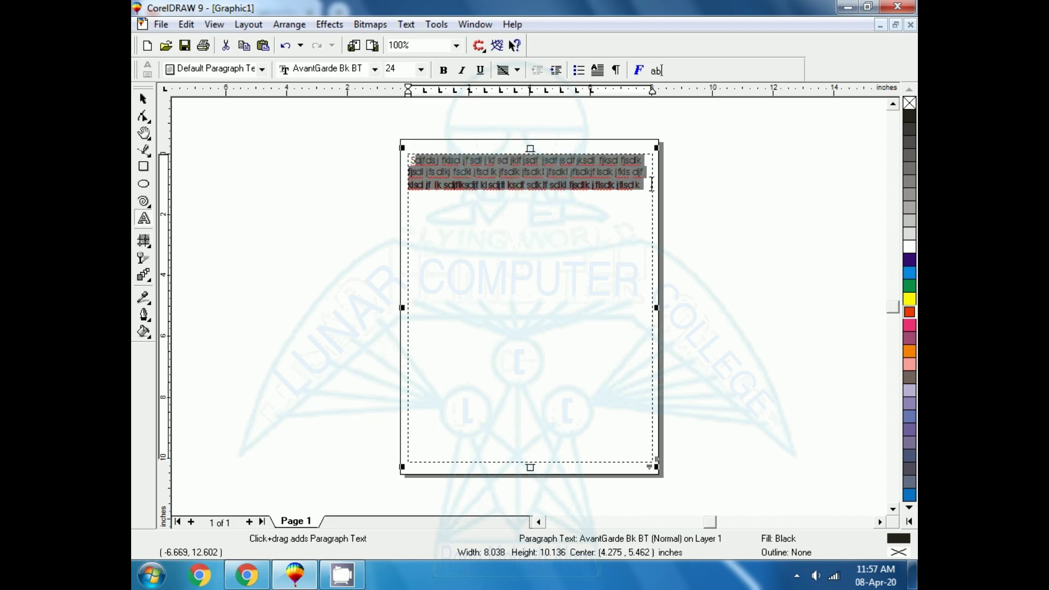
{"action": "left_click", "coordinate": [485, 217]}
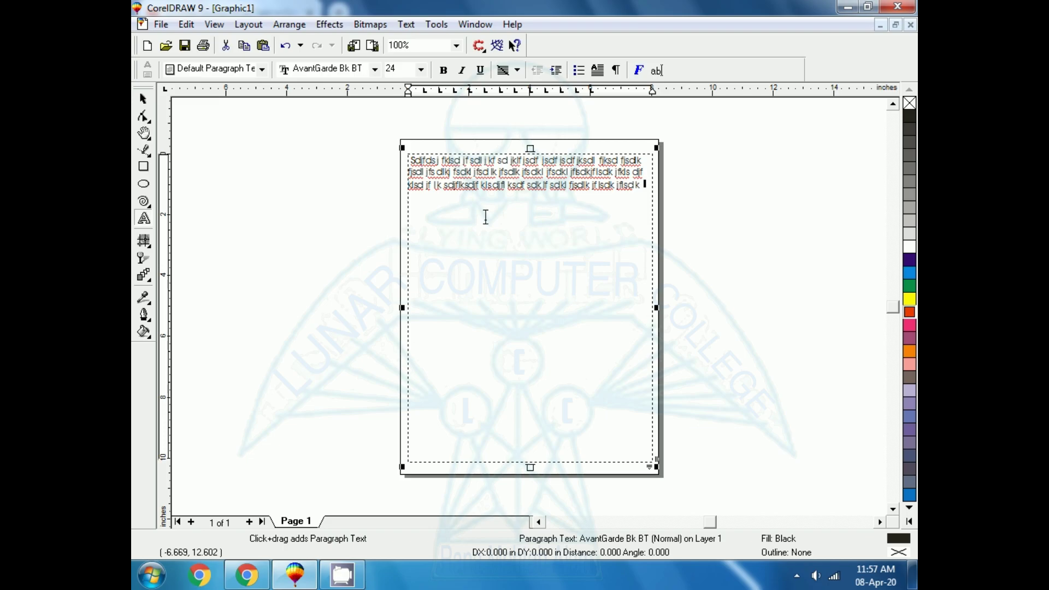
{"action": "key", "text": "Return"}
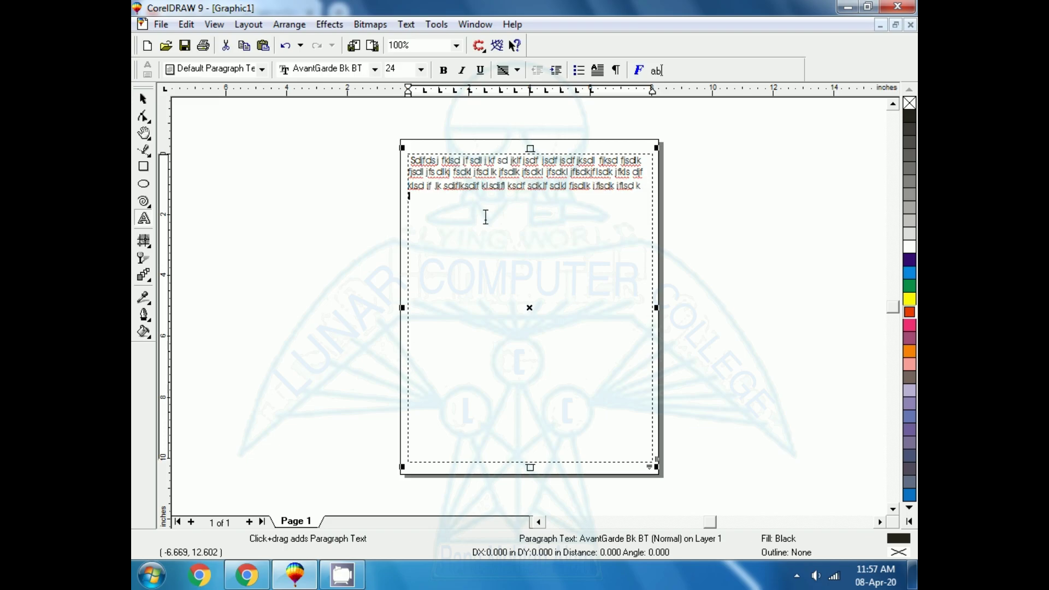
{"action": "key", "text": "ctrl+v"}
{"action": "key", "text": "ctrl+v"}
{"action": "key", "text": "ctrl+v"}
{"action": "key", "text": "ctrl+v"}
{"action": "key", "text": "ctrl+v"}
{"action": "key", "text": "ctrl+v"}
{"action": "key", "text": "ctrl+v"}
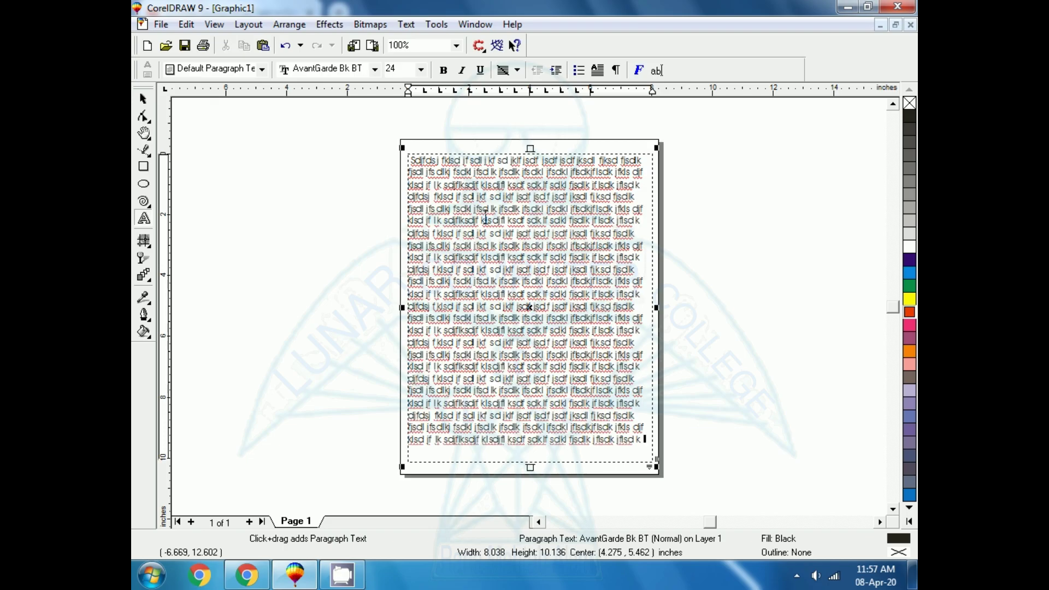
{"action": "key", "text": "ctrl+v"}
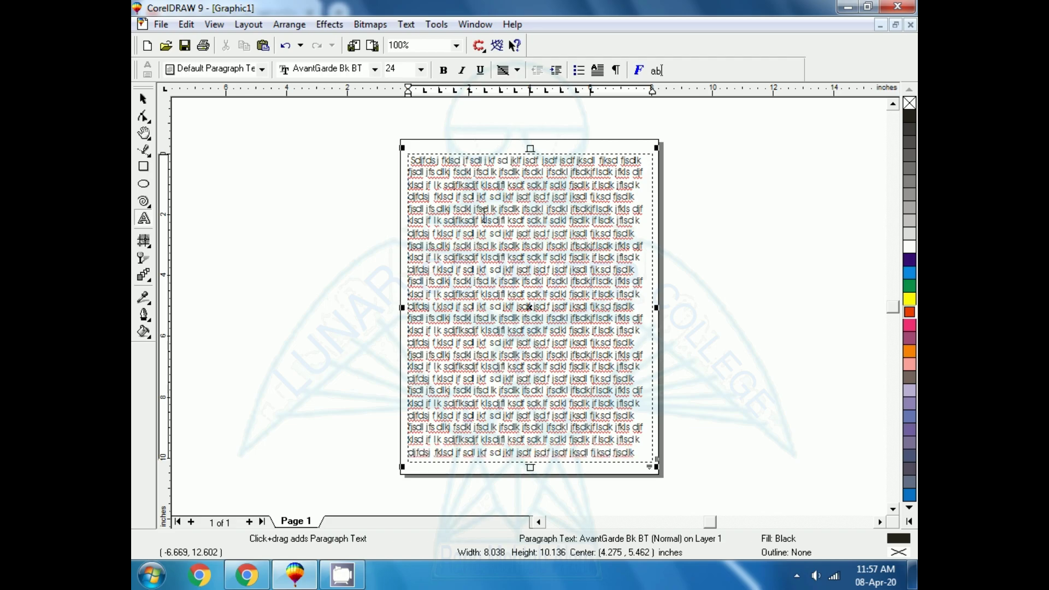
{"action": "left_click", "coordinate": [143, 99]}
{"action": "left_click", "coordinate": [297, 237]}
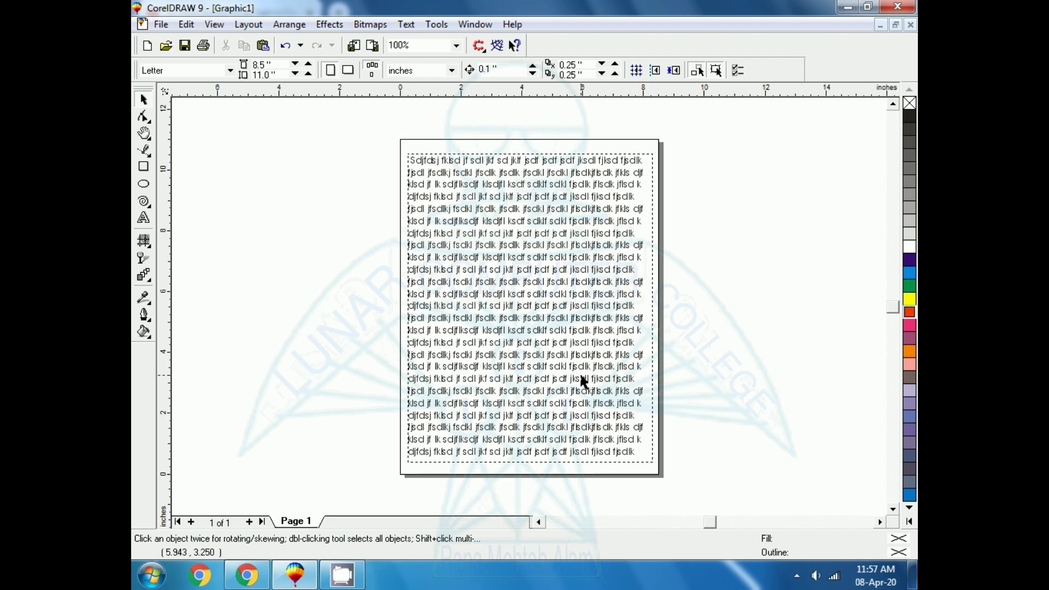
Import the cut-out portrait PNG and place it over the lower middle of the text, centred at about 4.58, 4.63 inches
{"action": "left_click", "coordinate": [353, 46]}
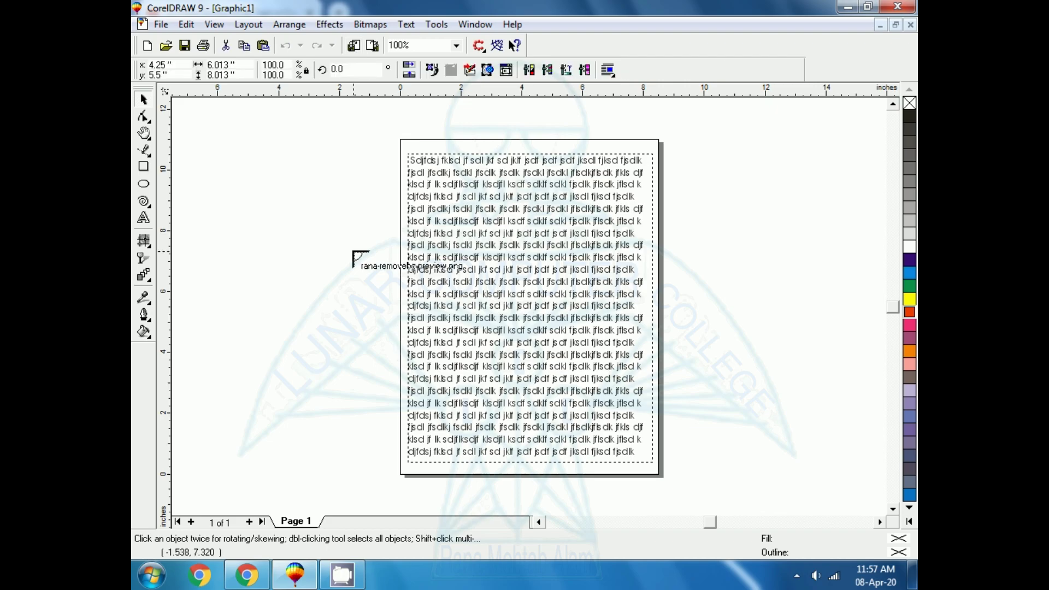
{"action": "left_click", "coordinate": [468, 248]}
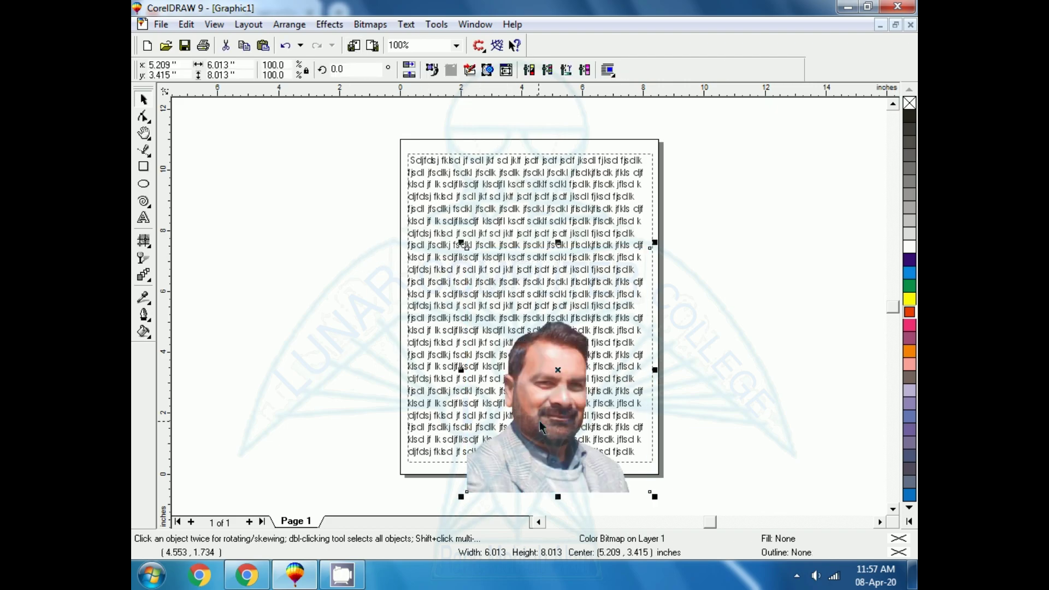
{"action": "left_click_drag", "start_coordinate": [539, 413], "coordinate": [514, 354]}
{"action": "left_click_drag", "start_coordinate": [514, 353], "coordinate": [523, 375]}
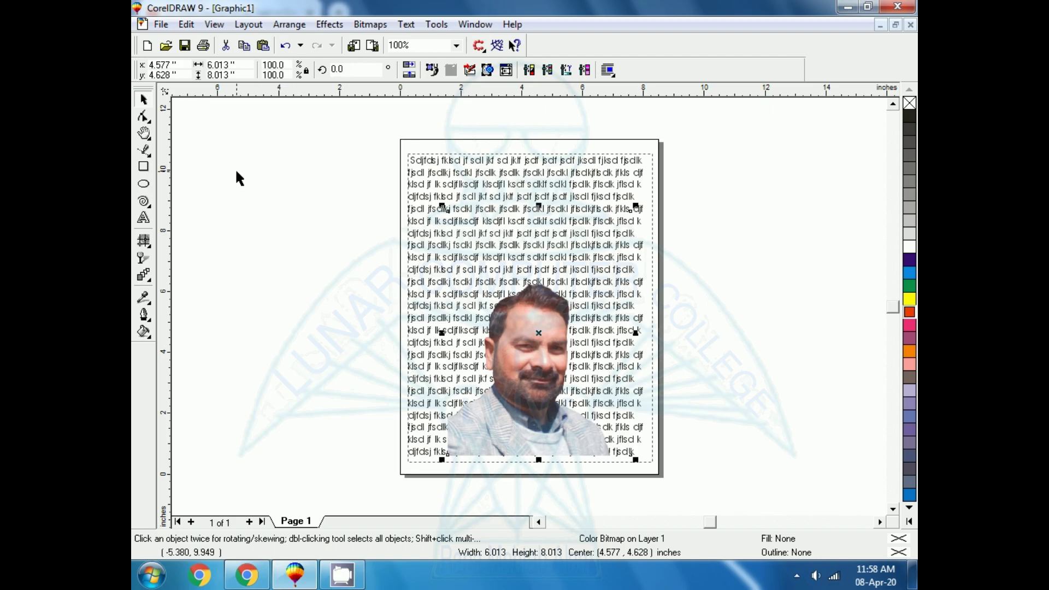
Show the corner nodes of the portrait bitmap's boundary for editing with the Shape tool
{"action": "left_click", "coordinate": [145, 117]}
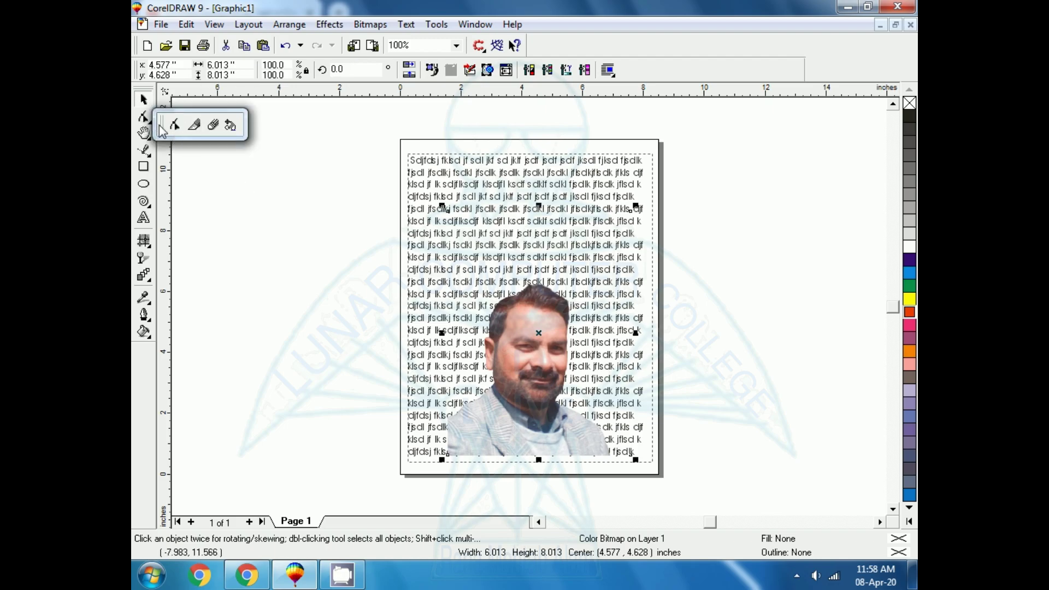
{"action": "left_click", "coordinate": [175, 117]}
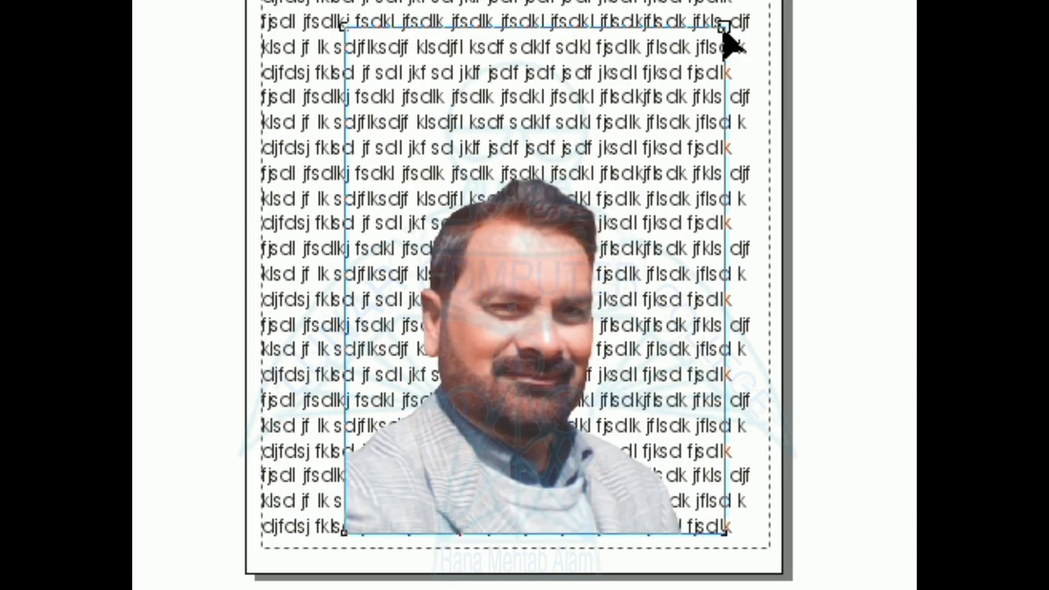